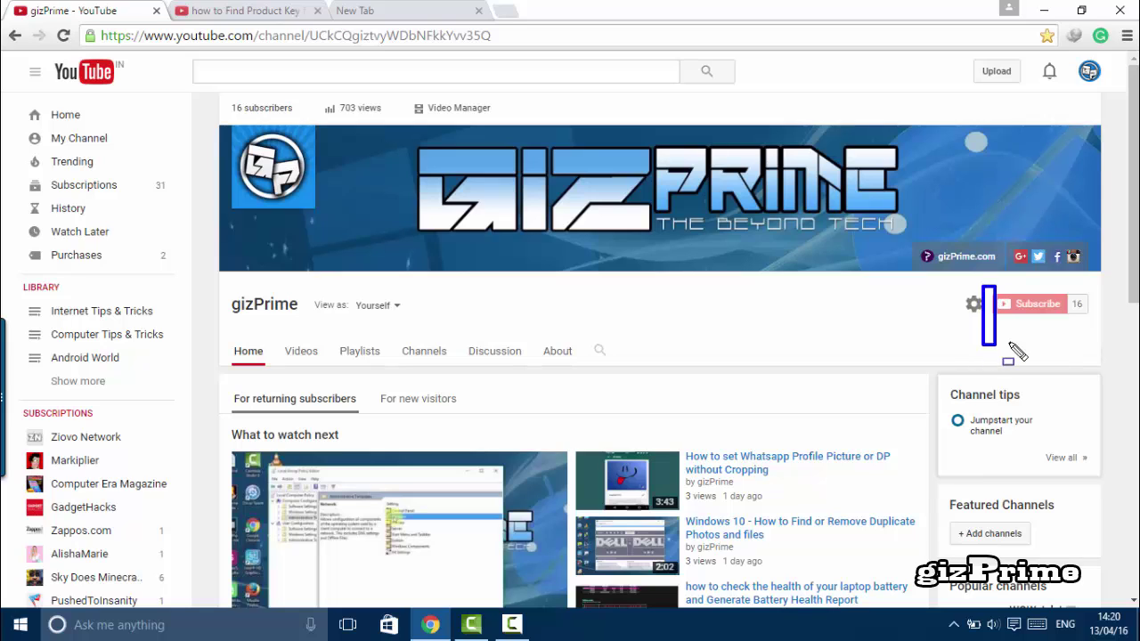
Play the video "how to Find Product Key for Windows 7/8/10" and skip ahead to about 1:25
left_click_drag(1030, 337, 1060, 323)
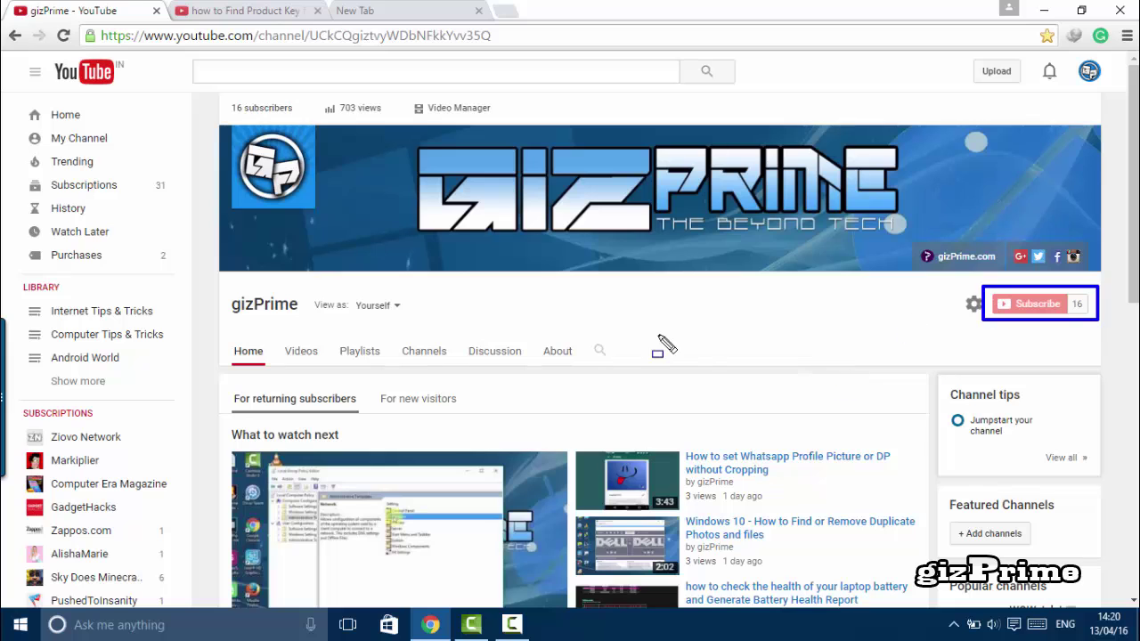
left_click(265, 9)
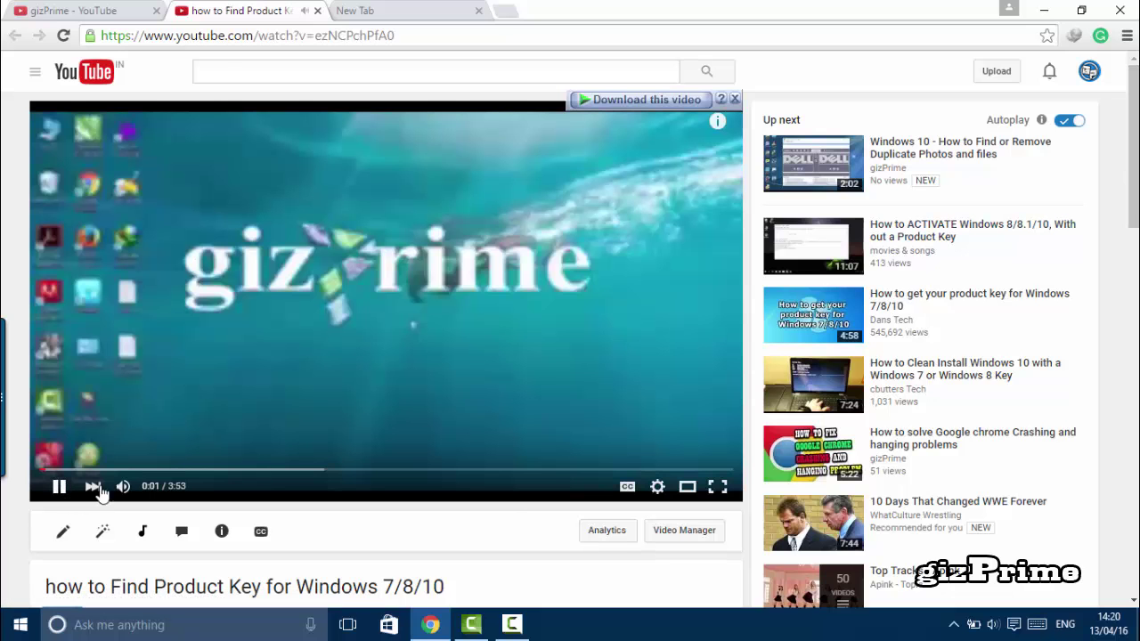
left_click(289, 469)
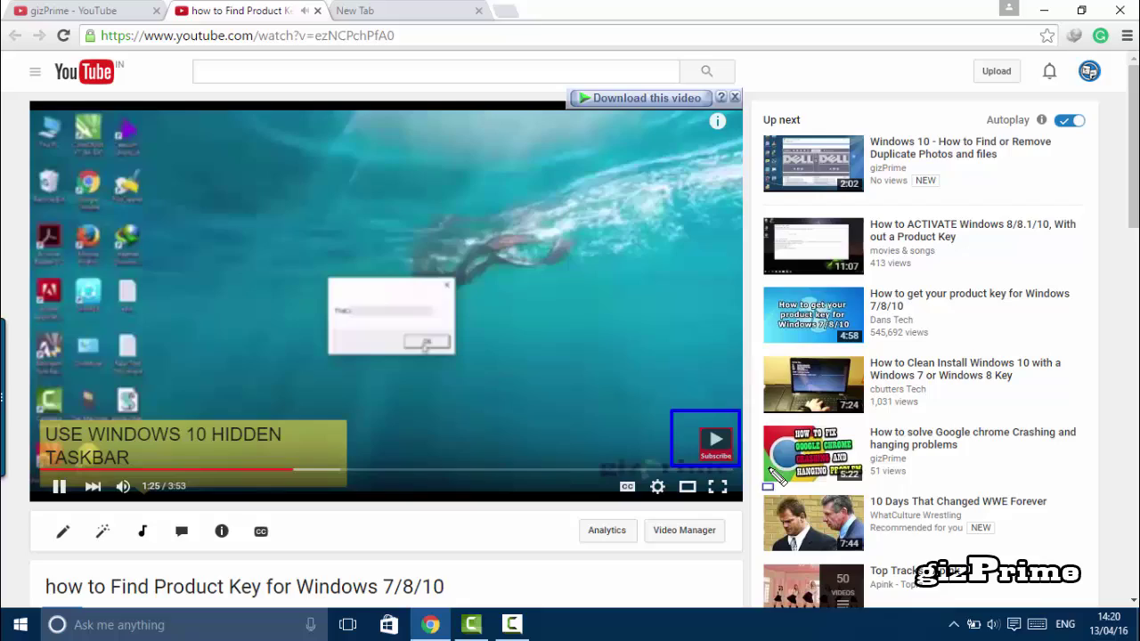
left_click_drag(768, 469, 754, 482)
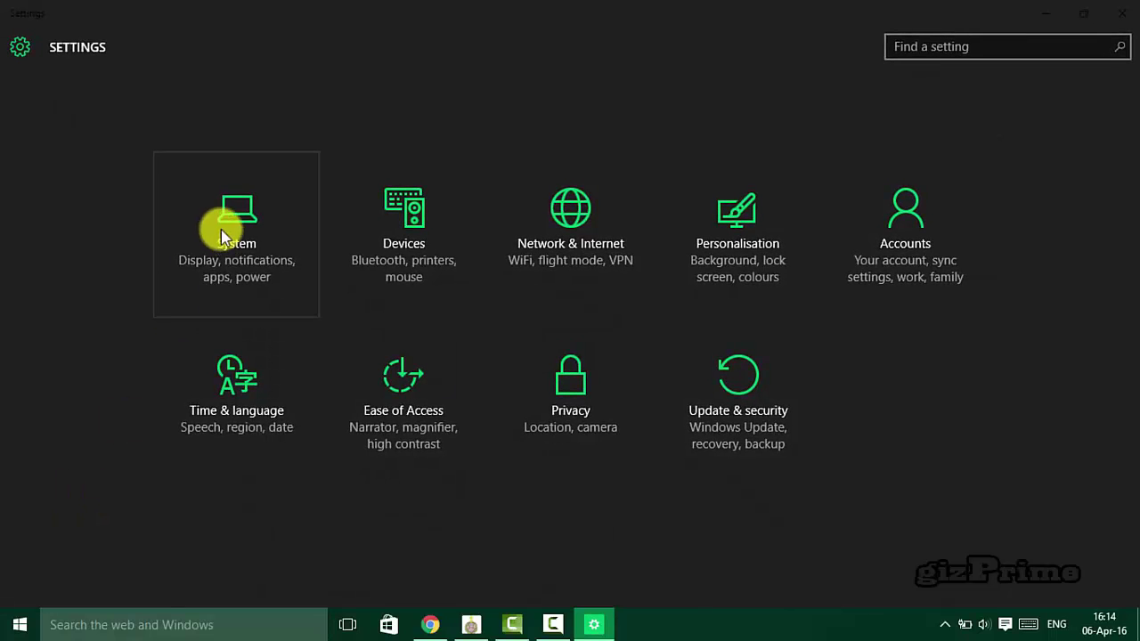
Open the storage usage breakdown of drive The-Machine (C:) in the System settings and refresh it
left_click(233, 219)
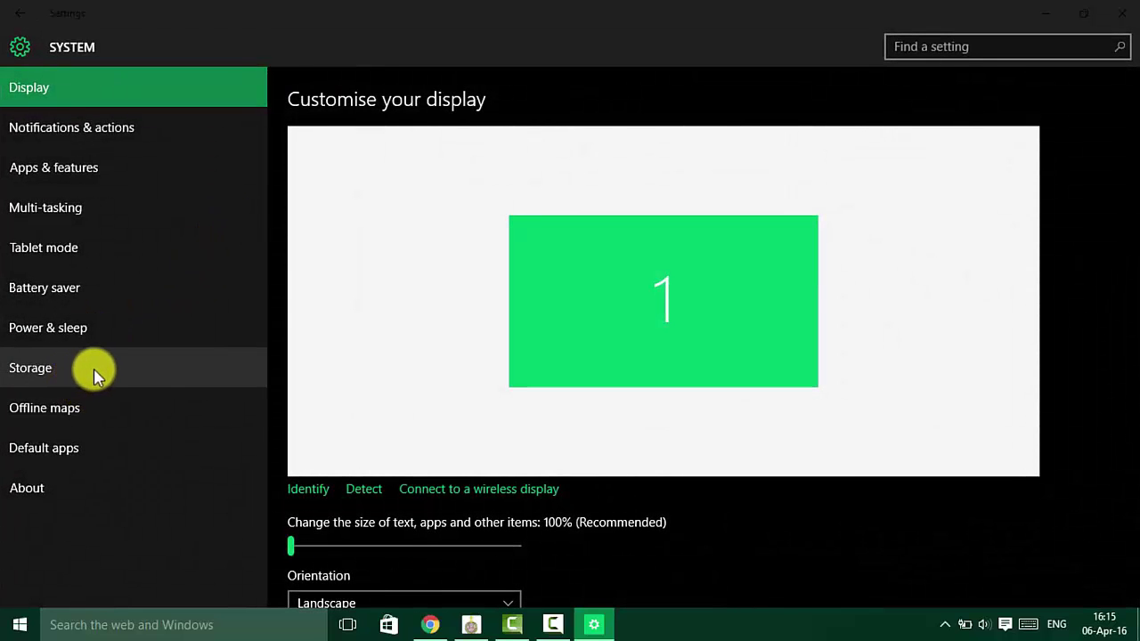
left_click(96, 374)
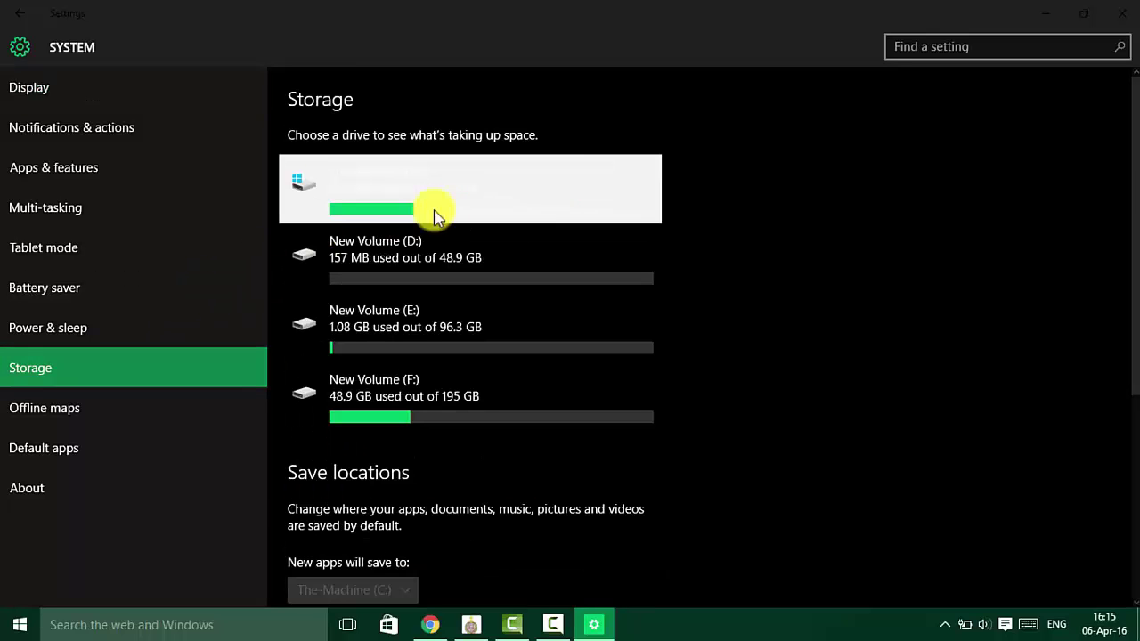
mouse_move(1131, 190)
left_mouse_down()
mouse_move(1130, 473)
mouse_move(1127, 204)
left_mouse_up()
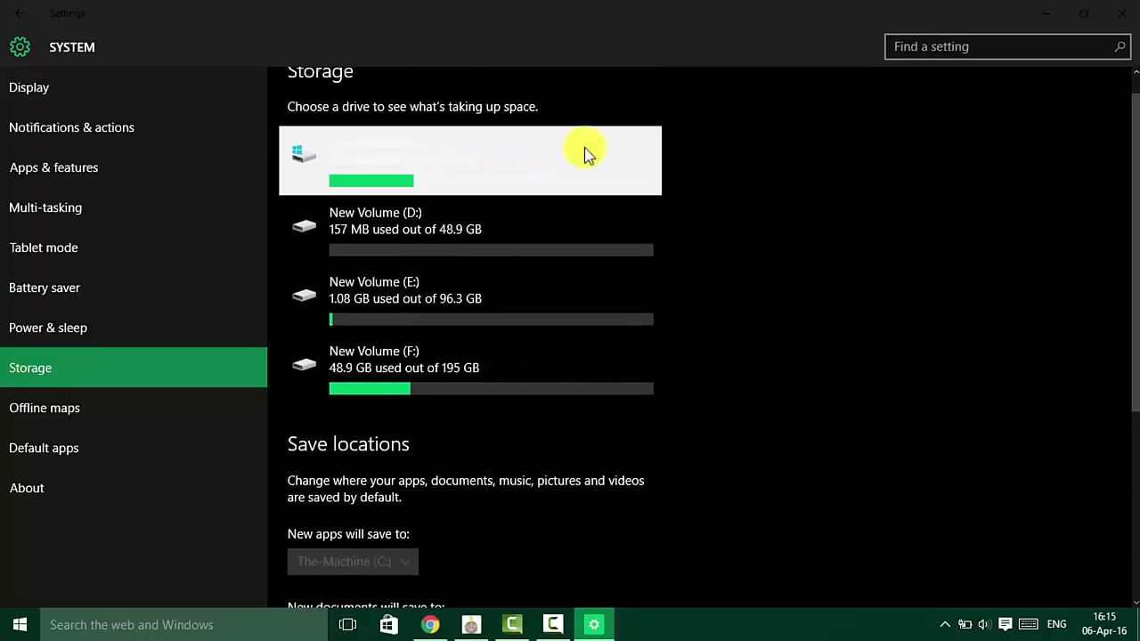
left_click(599, 156)
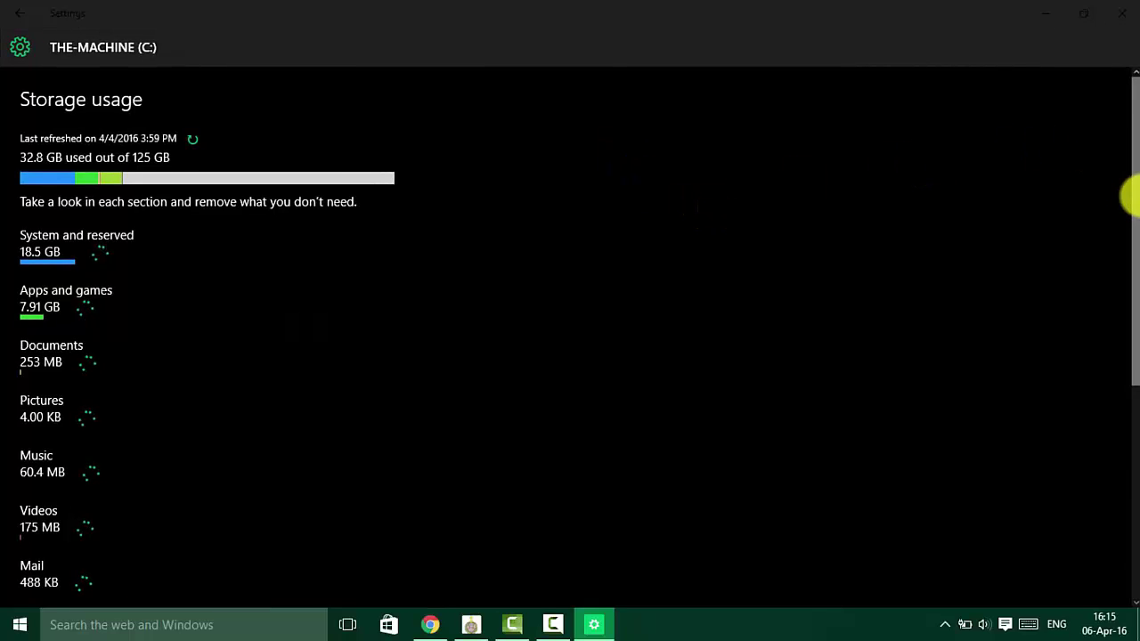
mouse_move(1132, 197)
left_mouse_down()
mouse_move(1131, 246)
mouse_move(1135, 176)
left_mouse_up()
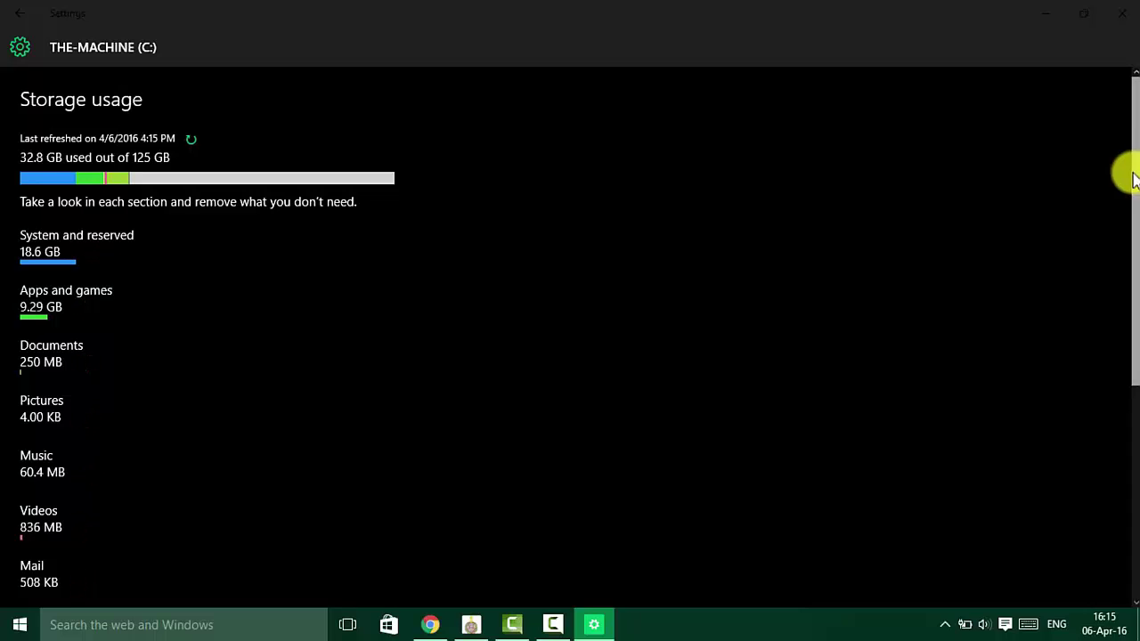
left_click(192, 143)
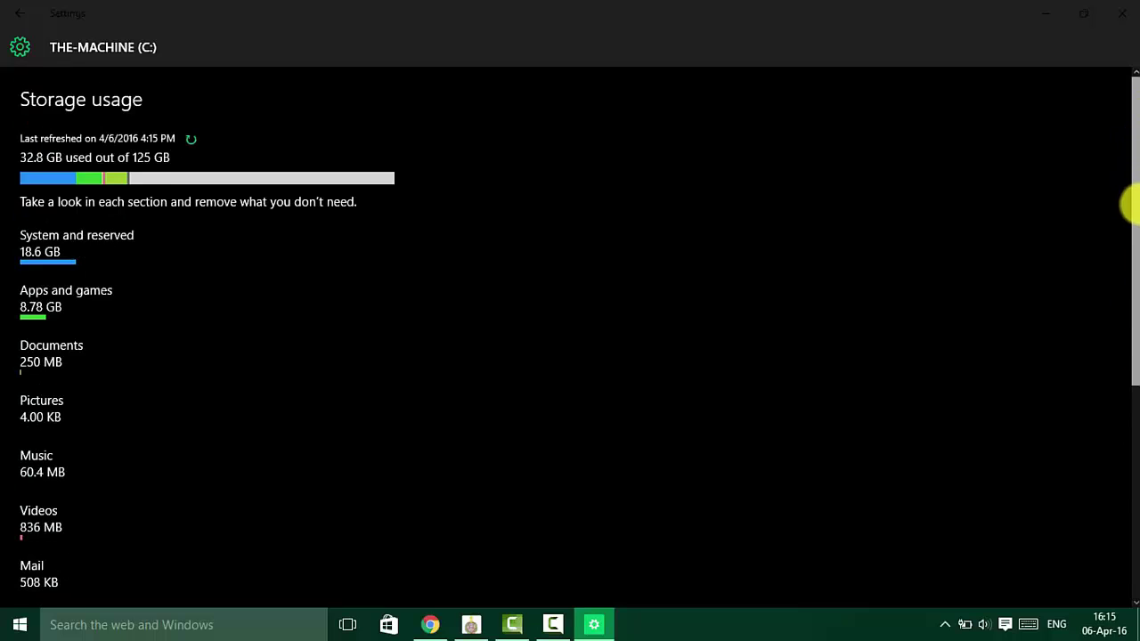
Review the apps and games taking up space on drive C:, and return to the drive's storage usage
left_click_drag(1133, 205, 1132, 214)
left_click(193, 304)
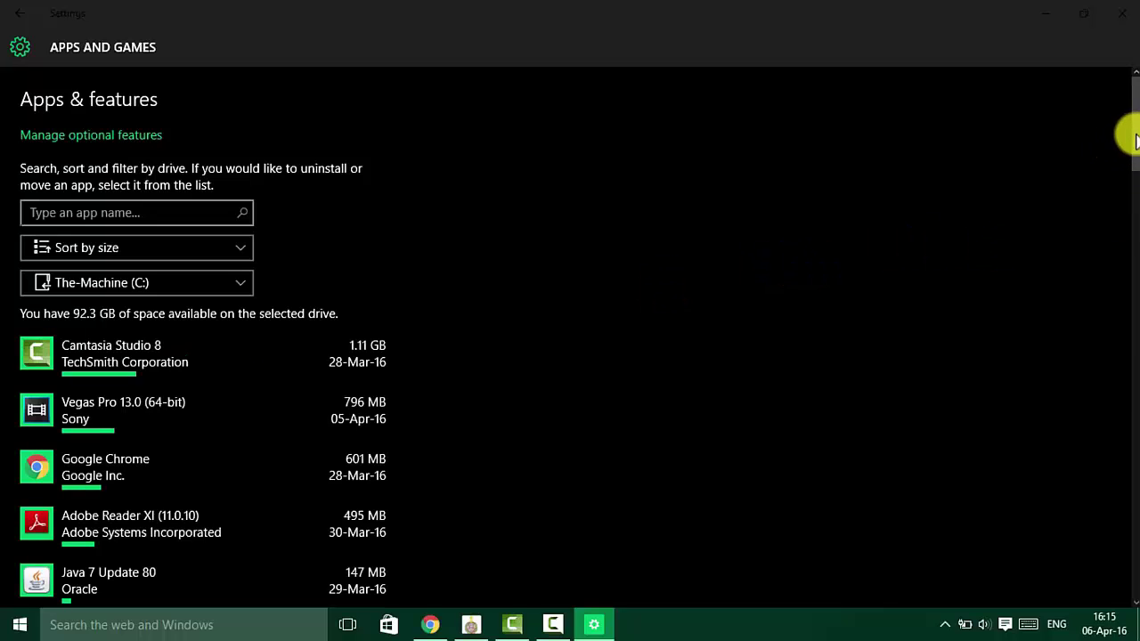
mouse_move(1135, 142)
left_mouse_down()
mouse_move(1132, 259)
mouse_move(1115, 166)
mouse_move(1128, 140)
left_mouse_up()
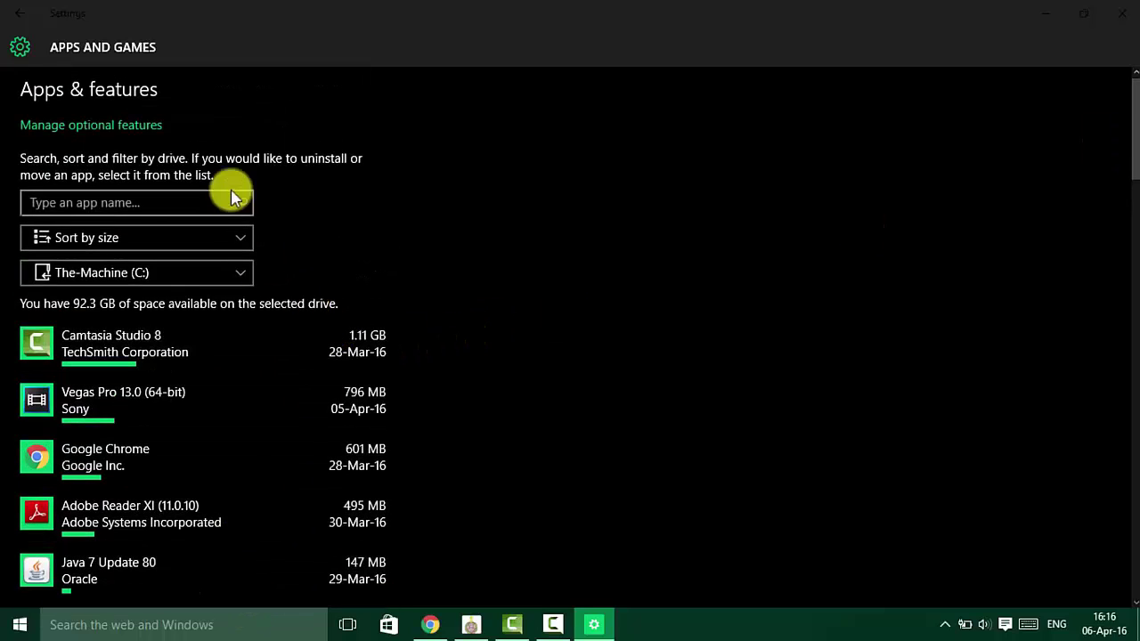
left_click(13, 7)
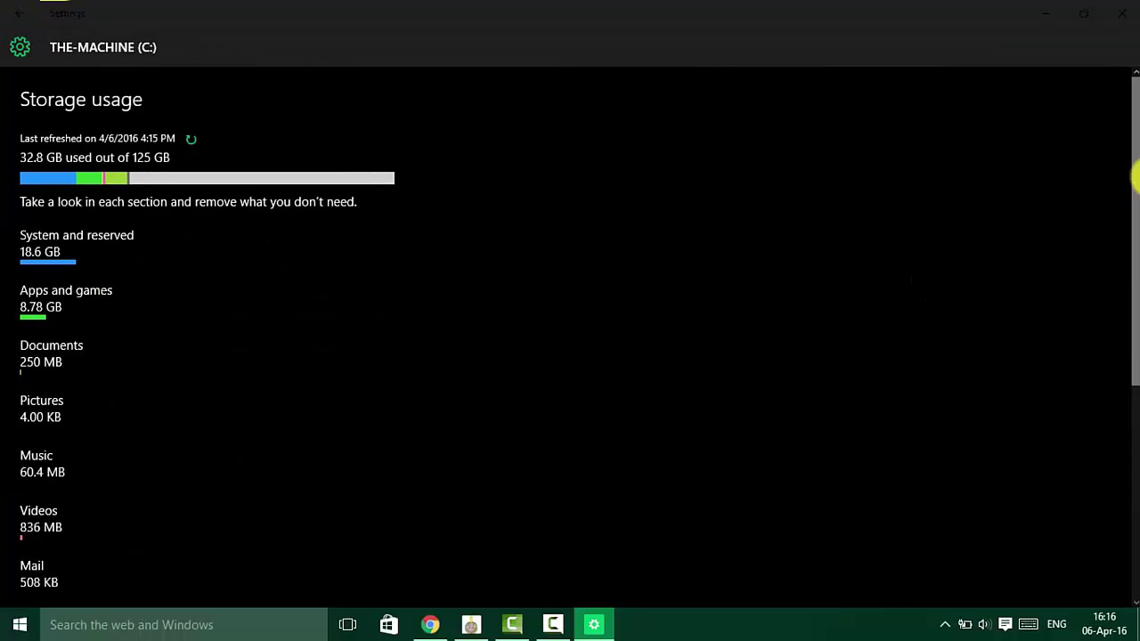
Empty the recycle bin through the Temporary files category of drive C:
left_click_drag(1135, 178, 1129, 420)
left_click(163, 472)
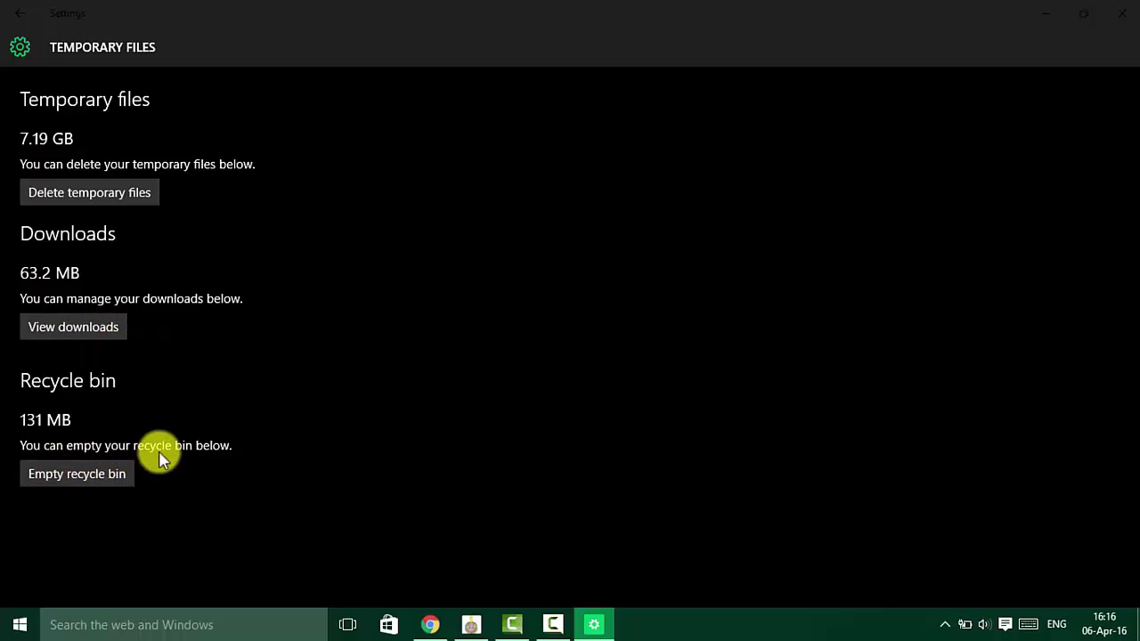
left_click(78, 481)
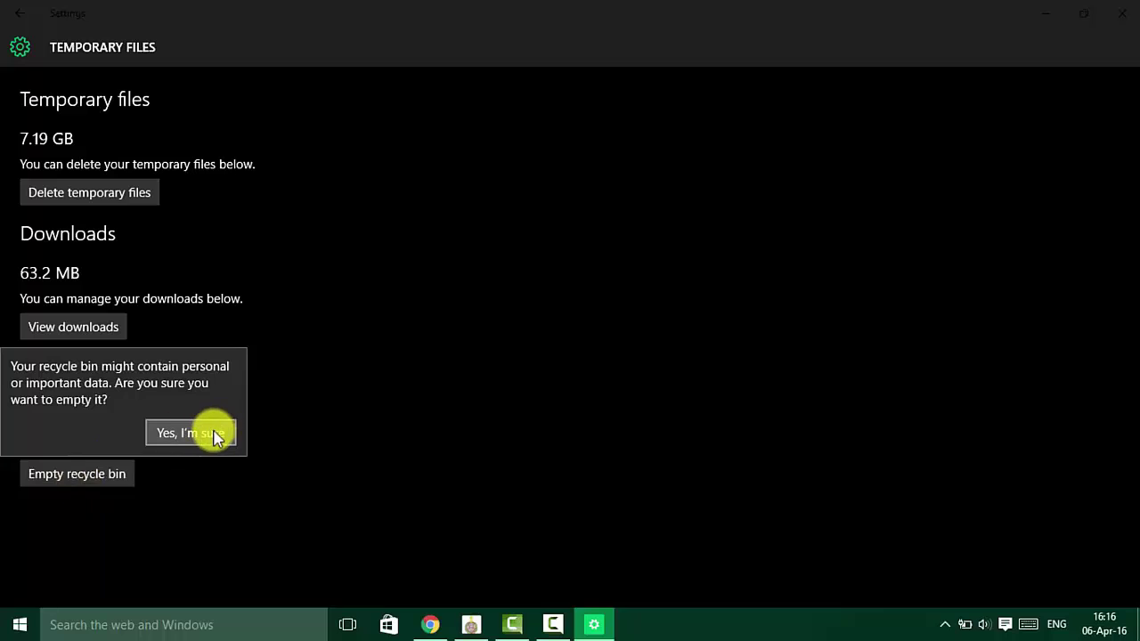
left_click(191, 433)
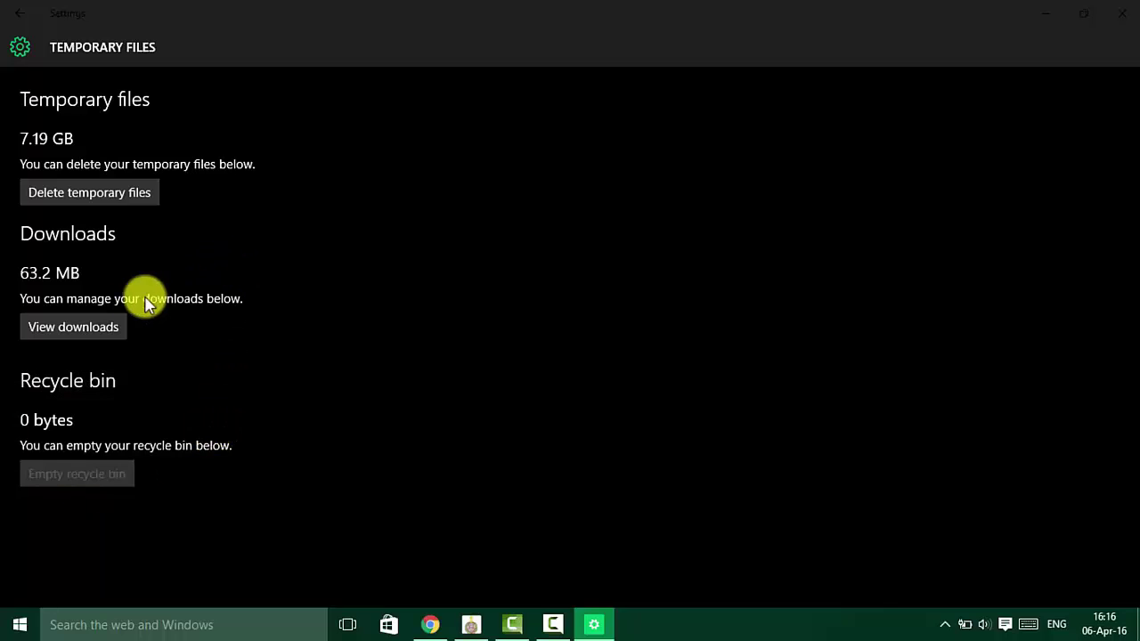
Check the contents of the Downloads folder, and delete all known temporary file caches
left_click(69, 338)
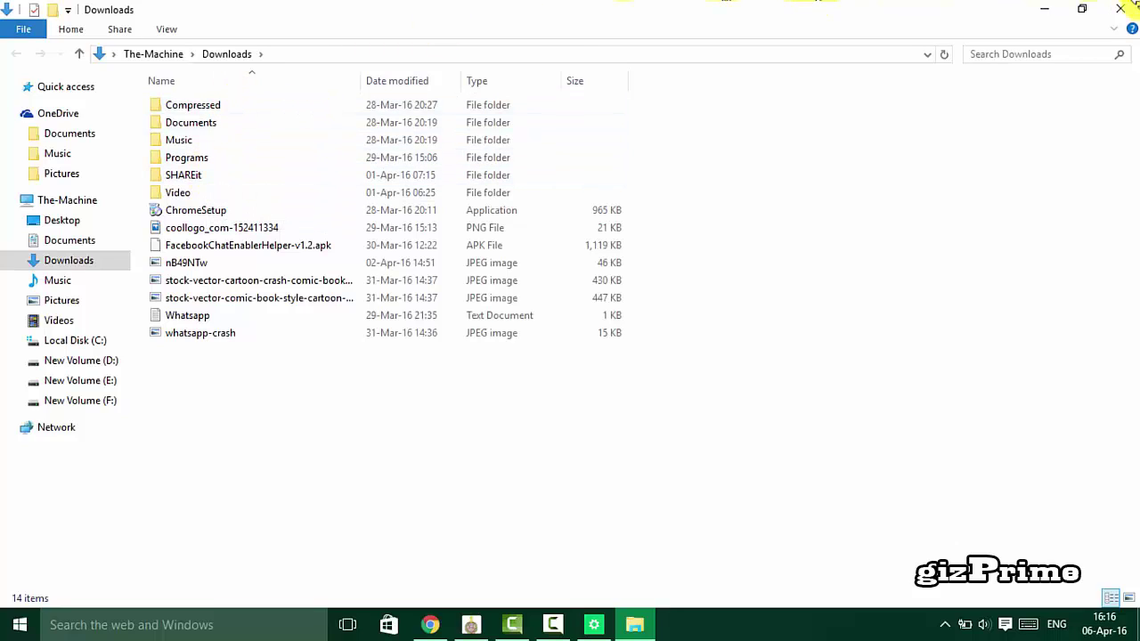
left_click(1124, 11)
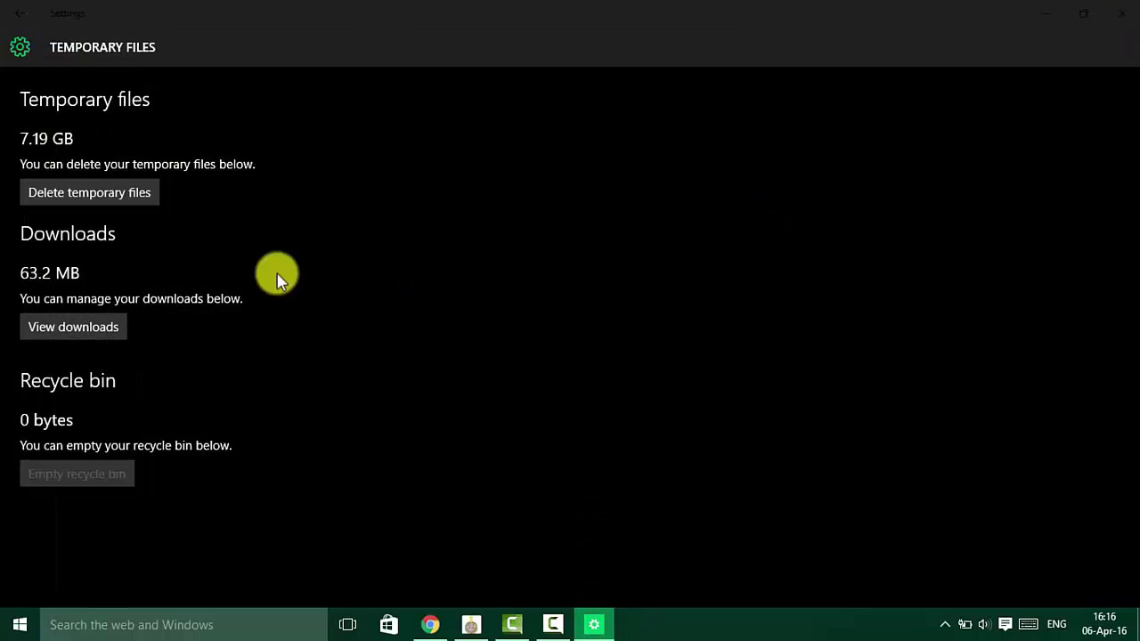
left_click(130, 201)
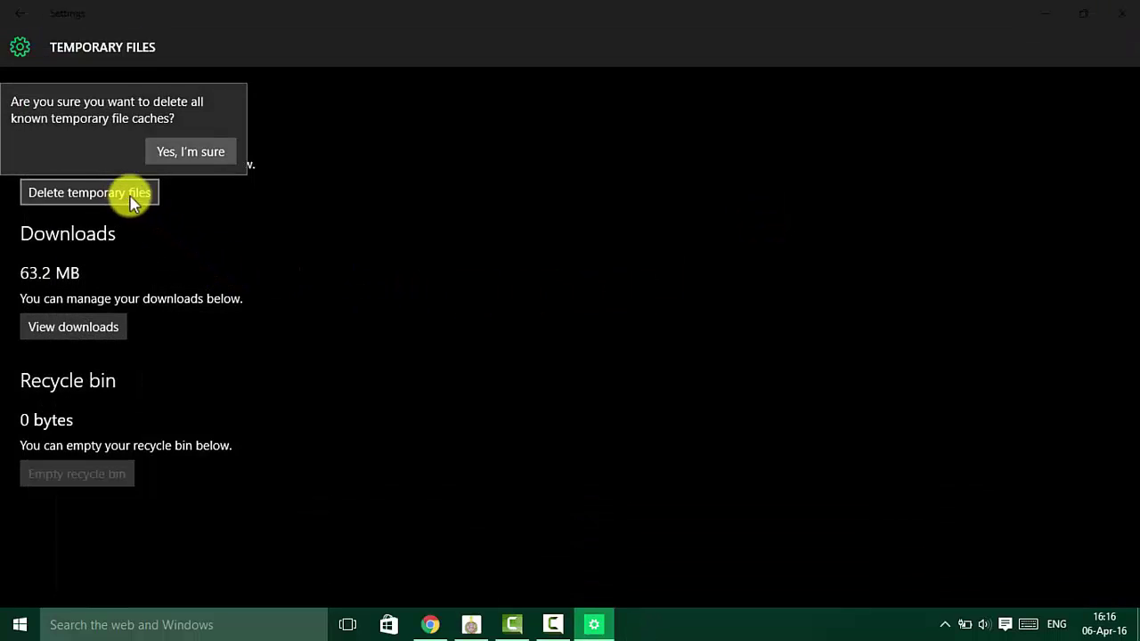
left_click(190, 152)
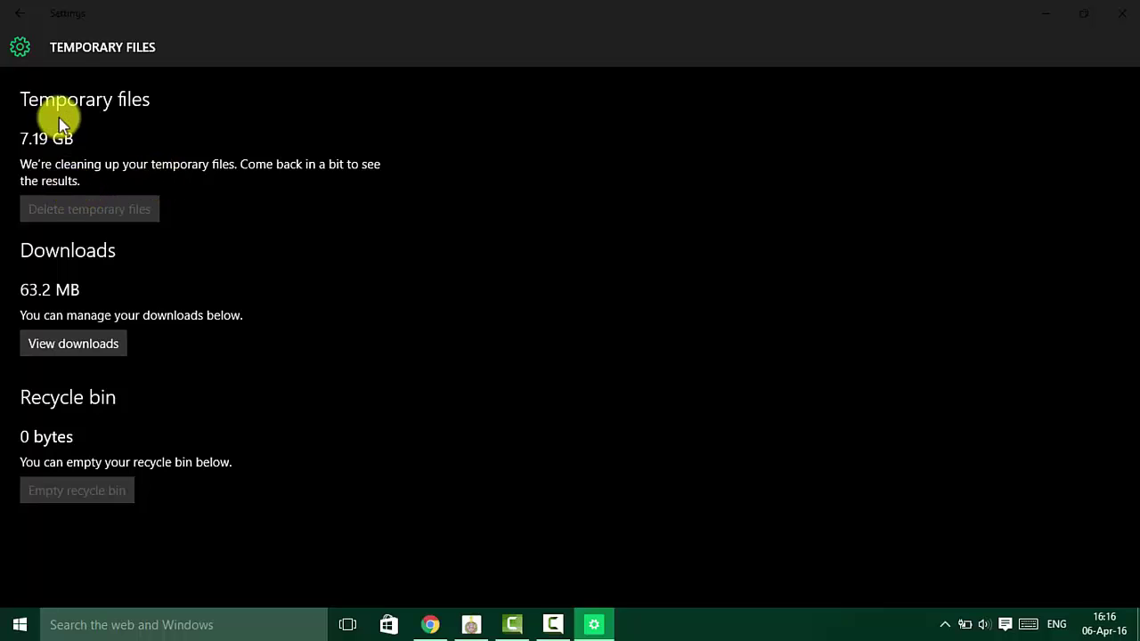
Return to the list of drives and review the storage usage categories of New Volume (D:)
left_click(20, 12)
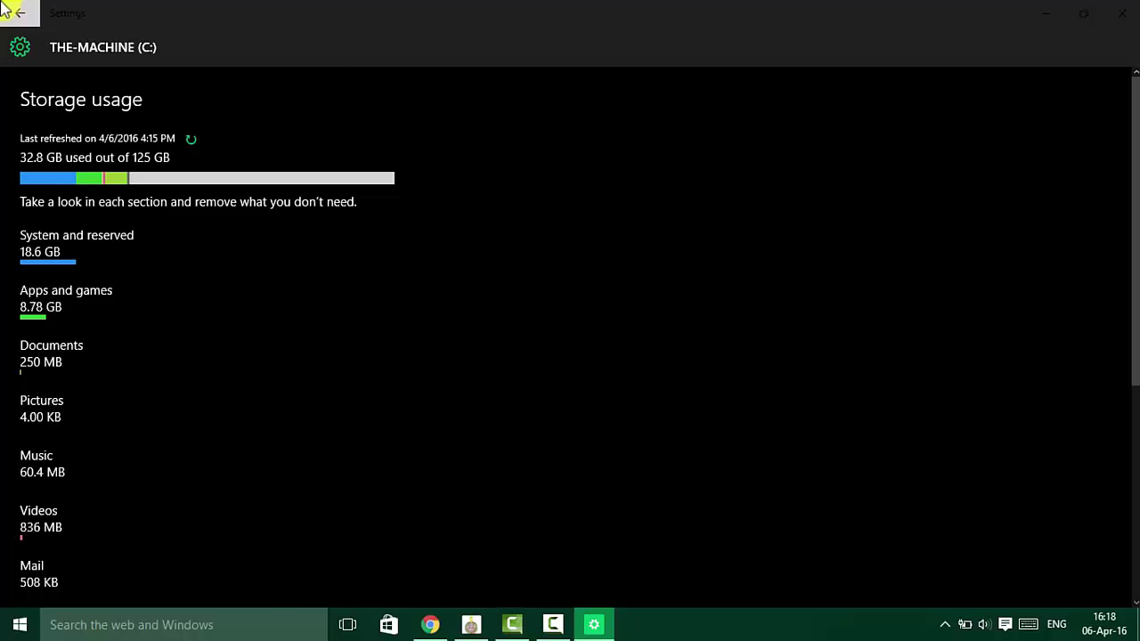
left_click(7, 11)
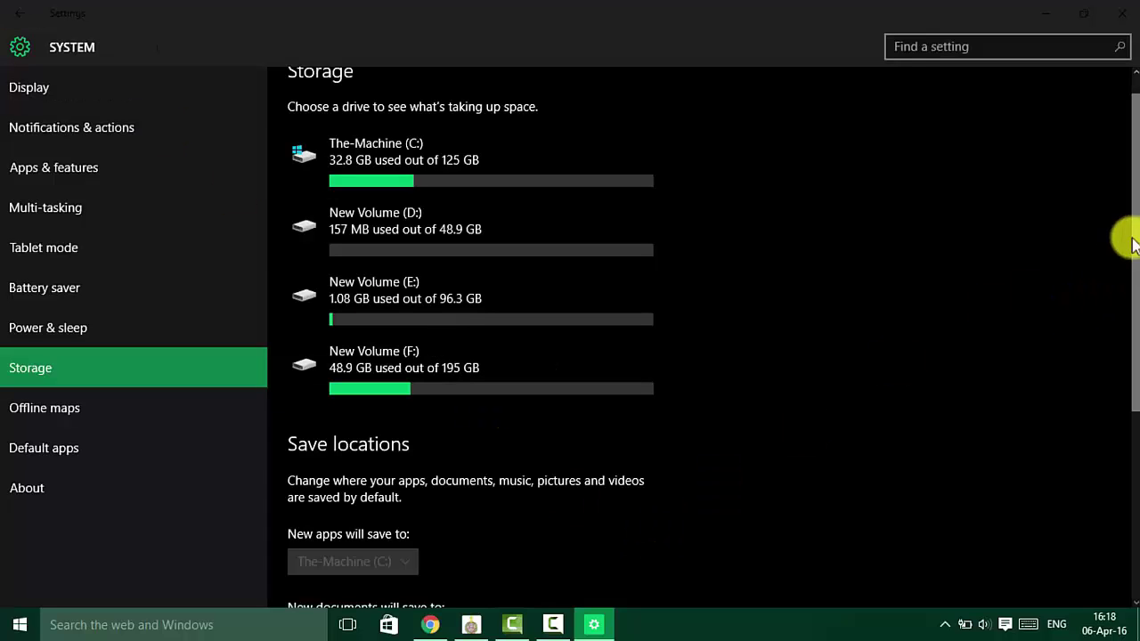
left_click(562, 246)
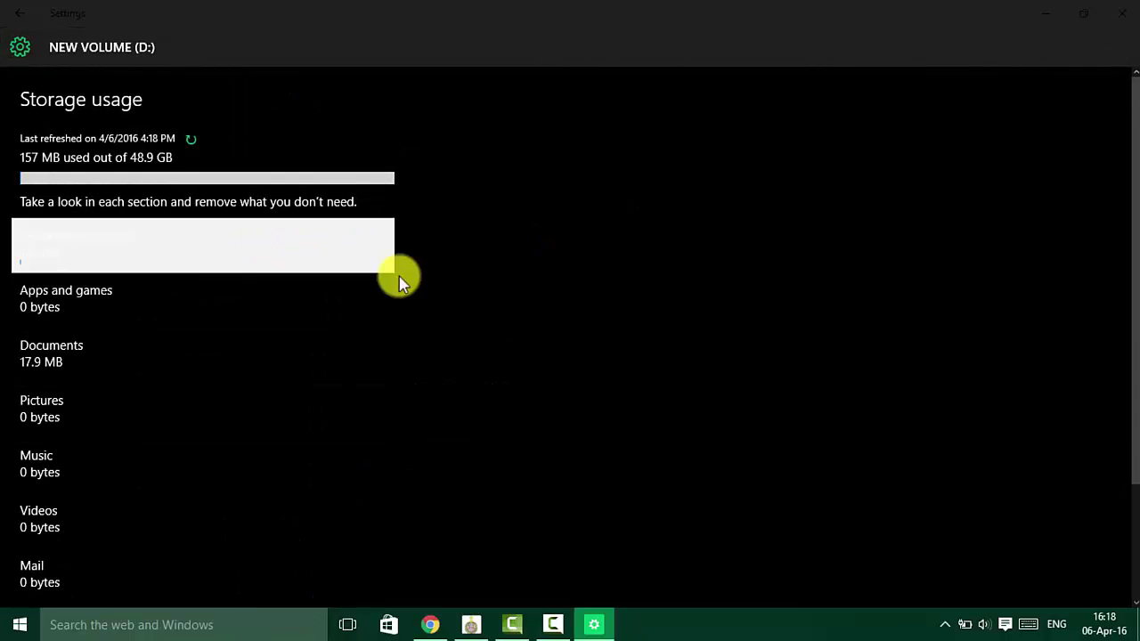
left_click_drag(1135, 178, 1134, 344)
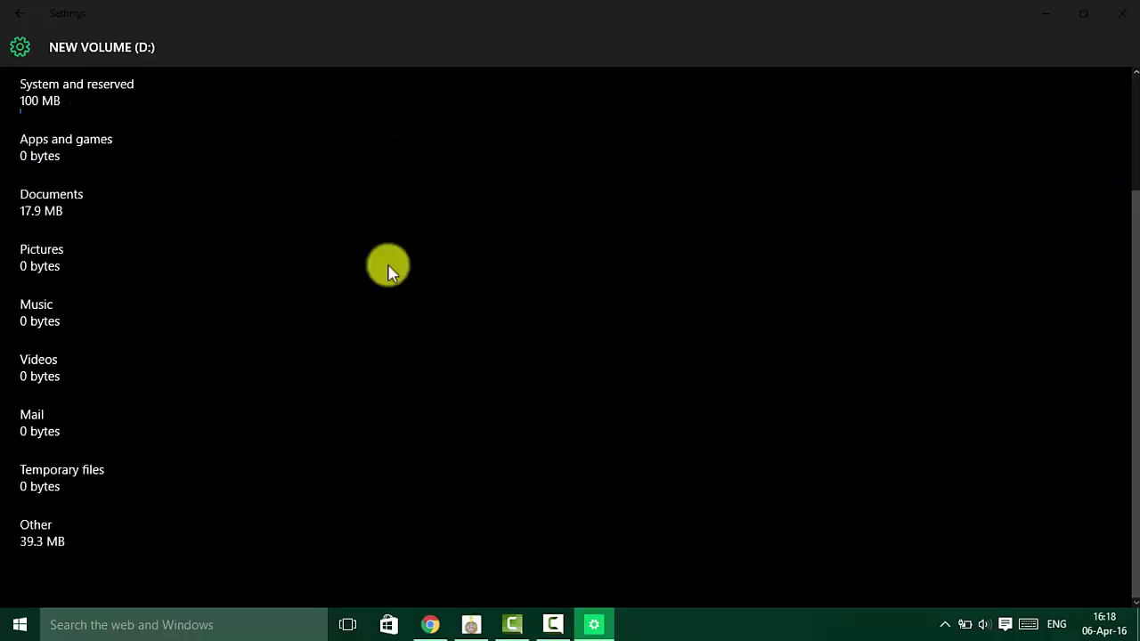
left_click_drag(1132, 407, 1114, 220)
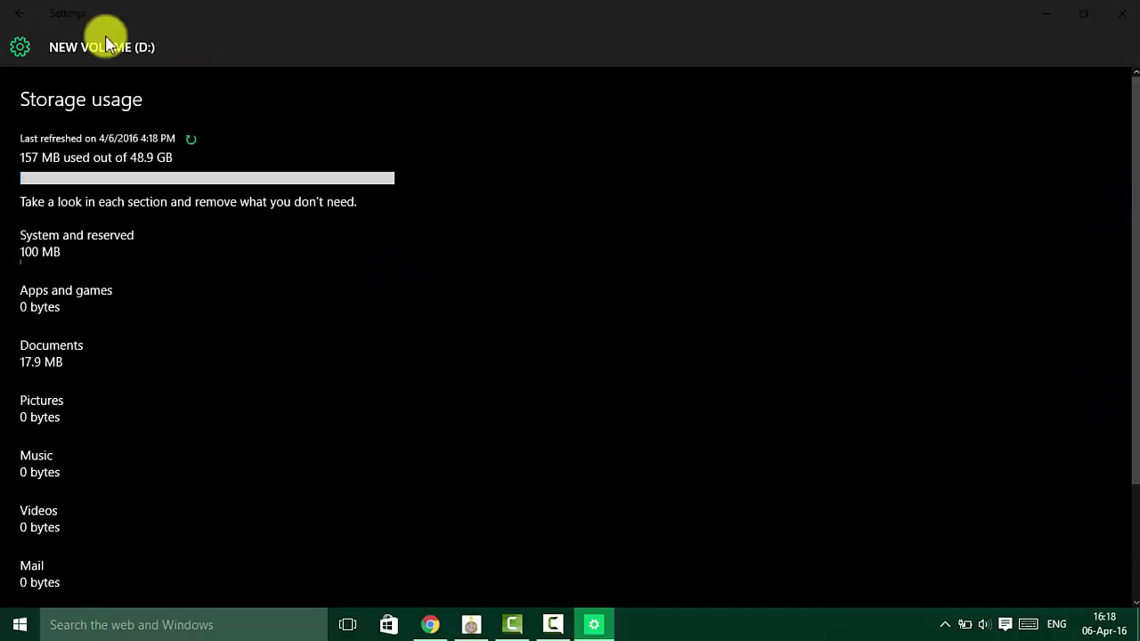
left_click(7, 11)
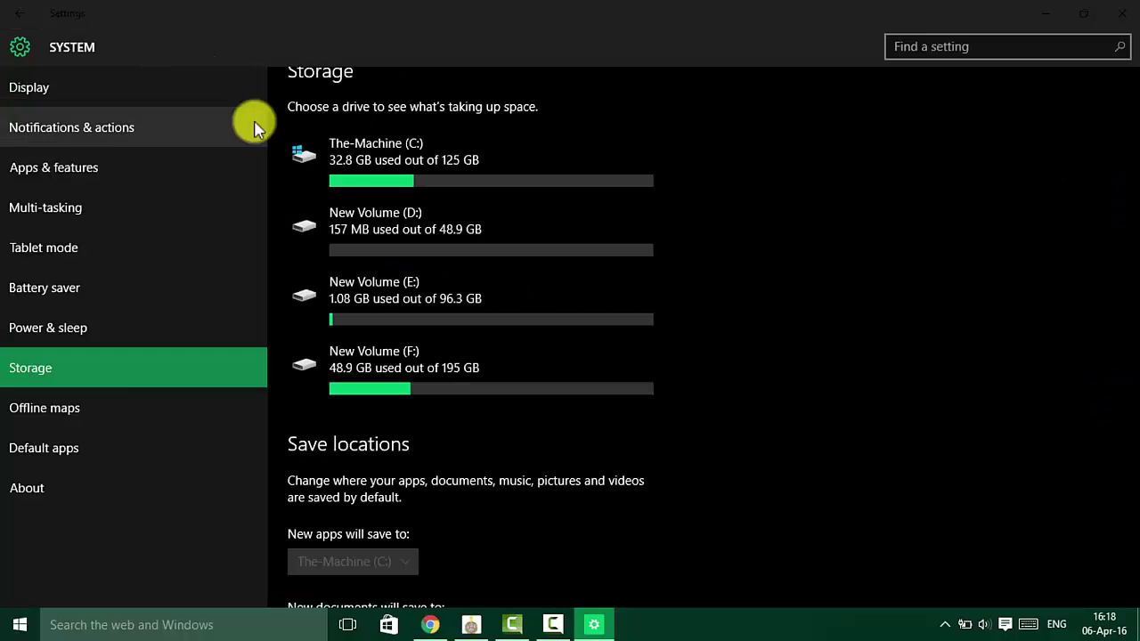
Review the storage usage of New Volume (F:), including the largest folders in its Other category
left_click(458, 385)
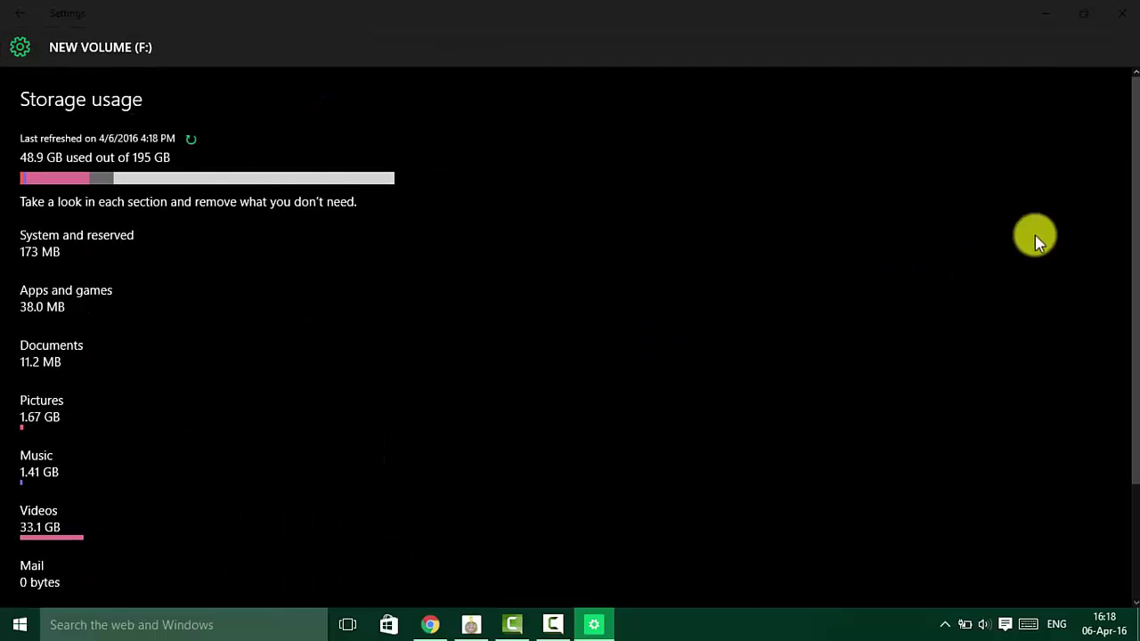
left_click_drag(1133, 250, 1129, 382)
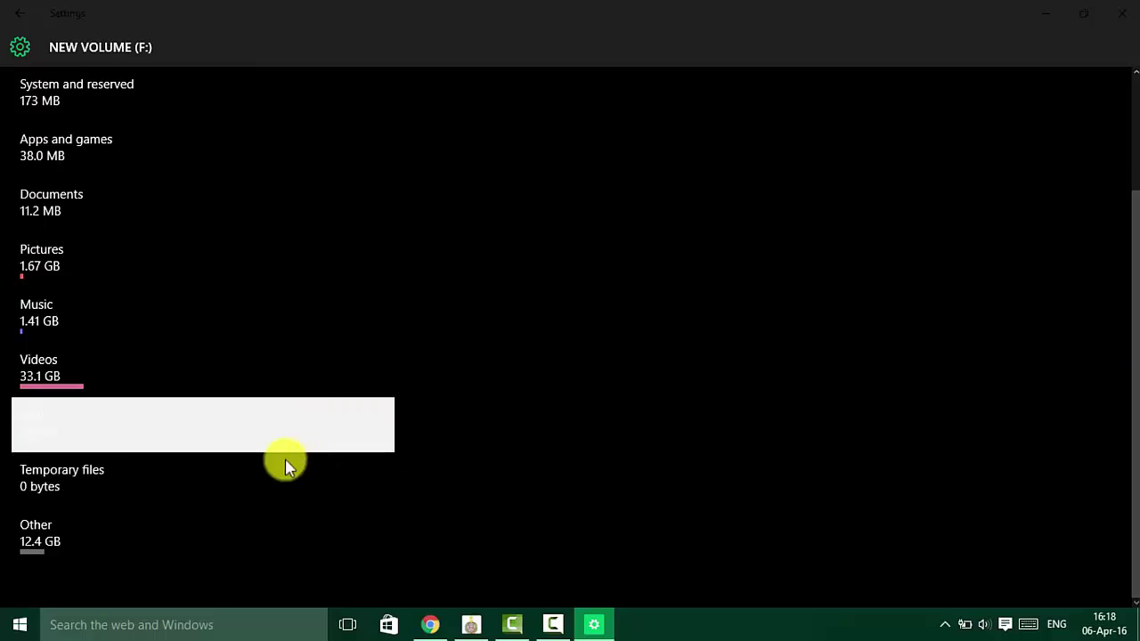
left_click(125, 542)
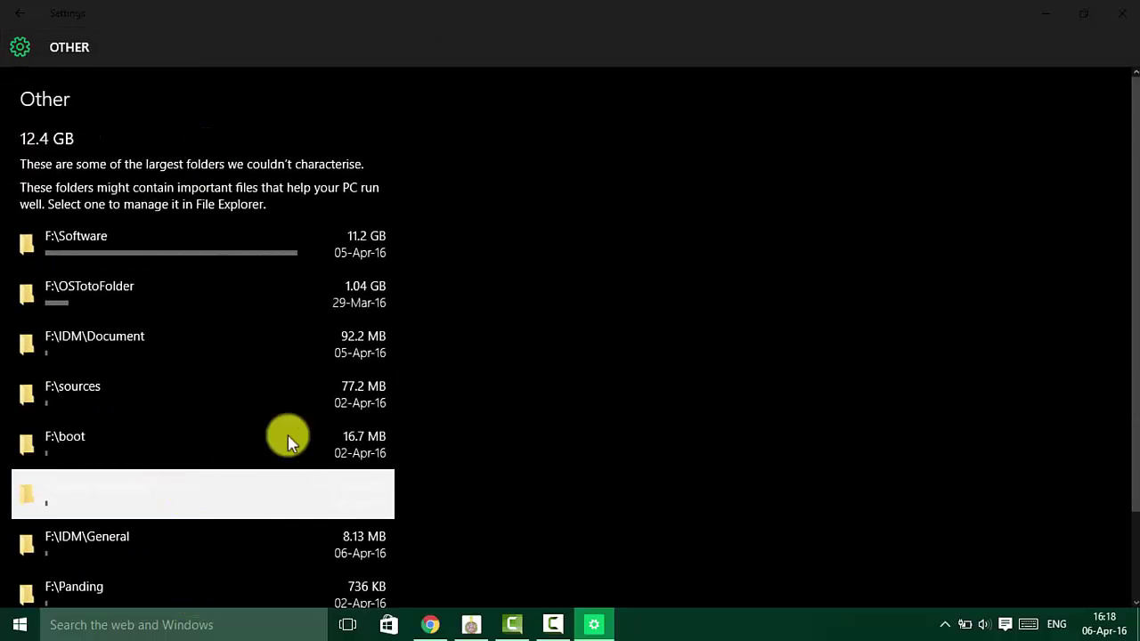
left_click_drag(1132, 203, 1134, 115)
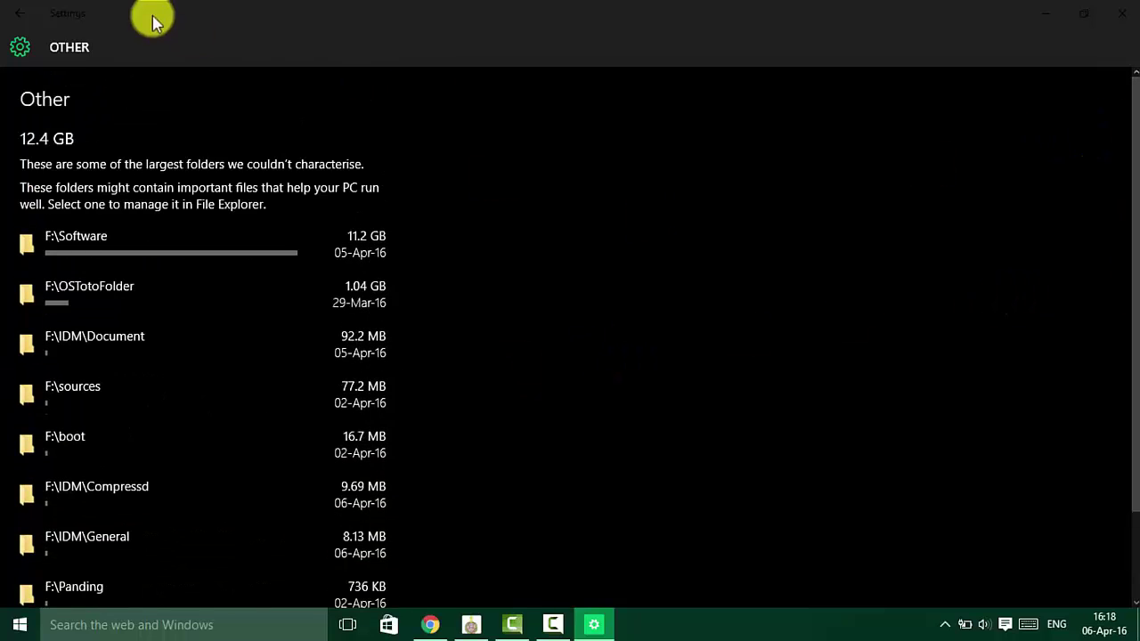
left_click(17, 12)
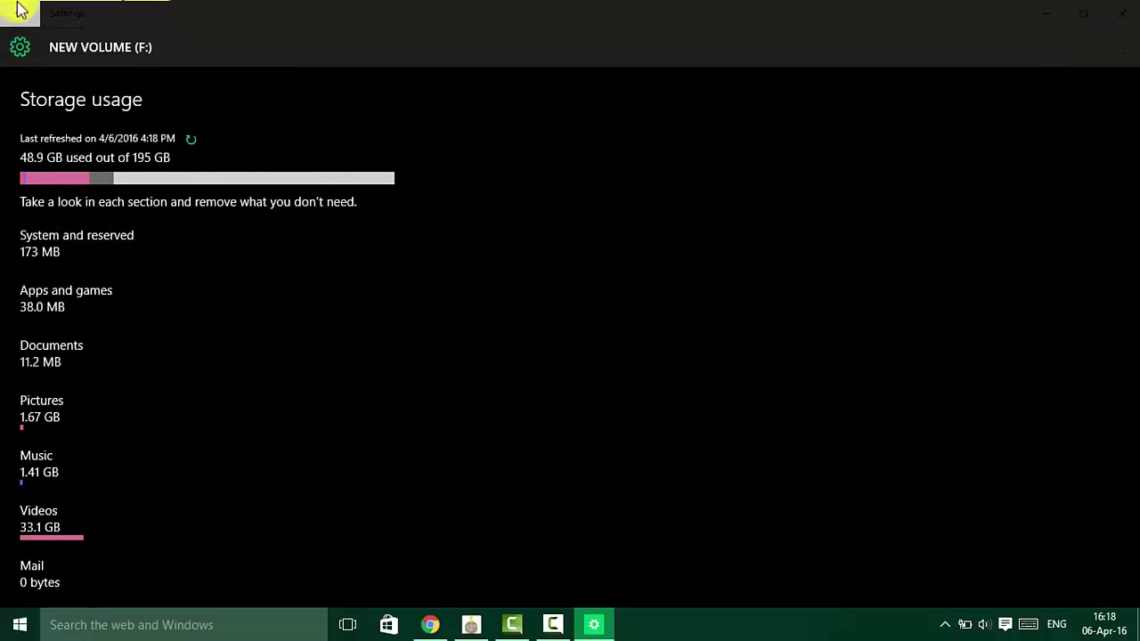
left_click(18, 11)
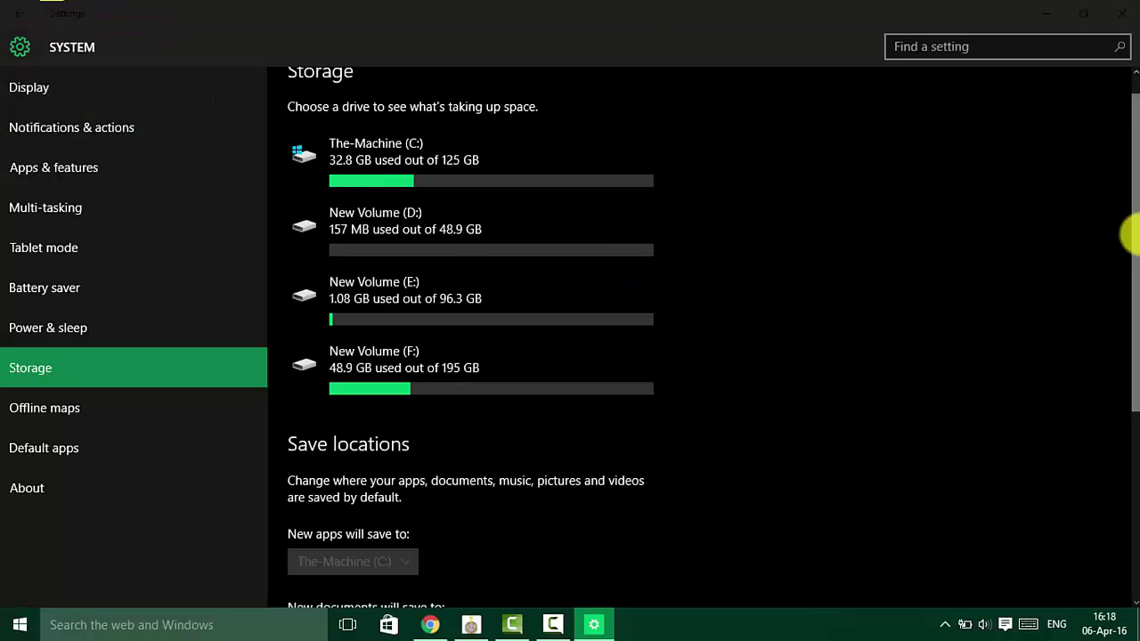
Open the advanced settings of File History in Control Panel
mouse_move(1127, 229)
left_mouse_down()
mouse_move(1131, 396)
mouse_move(1131, 210)
left_mouse_up()
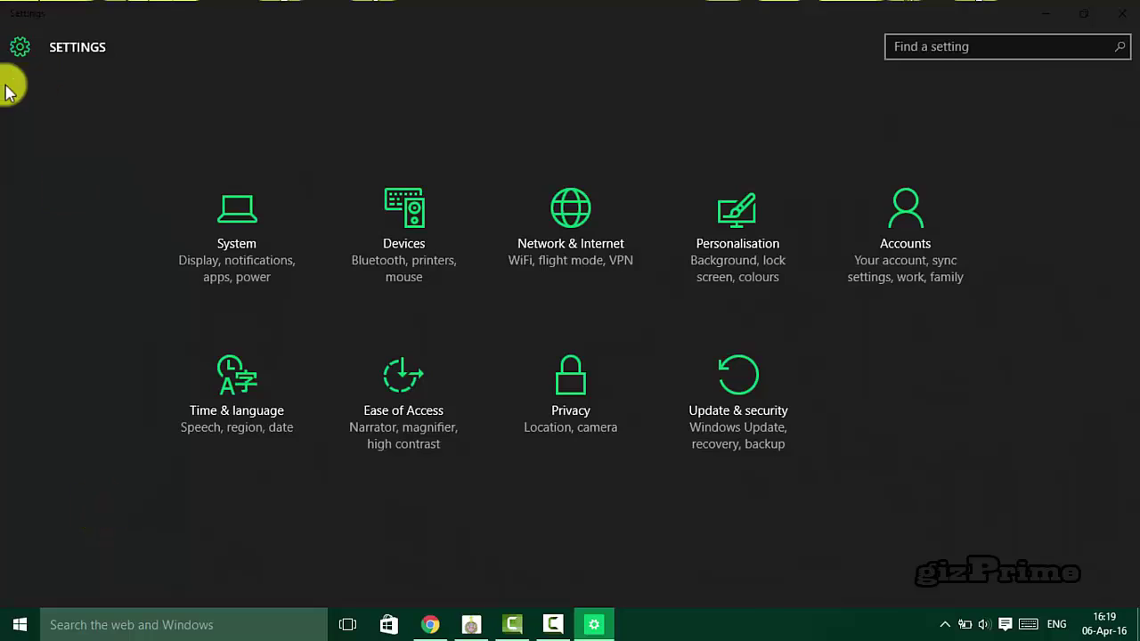
left_click(12, 627)
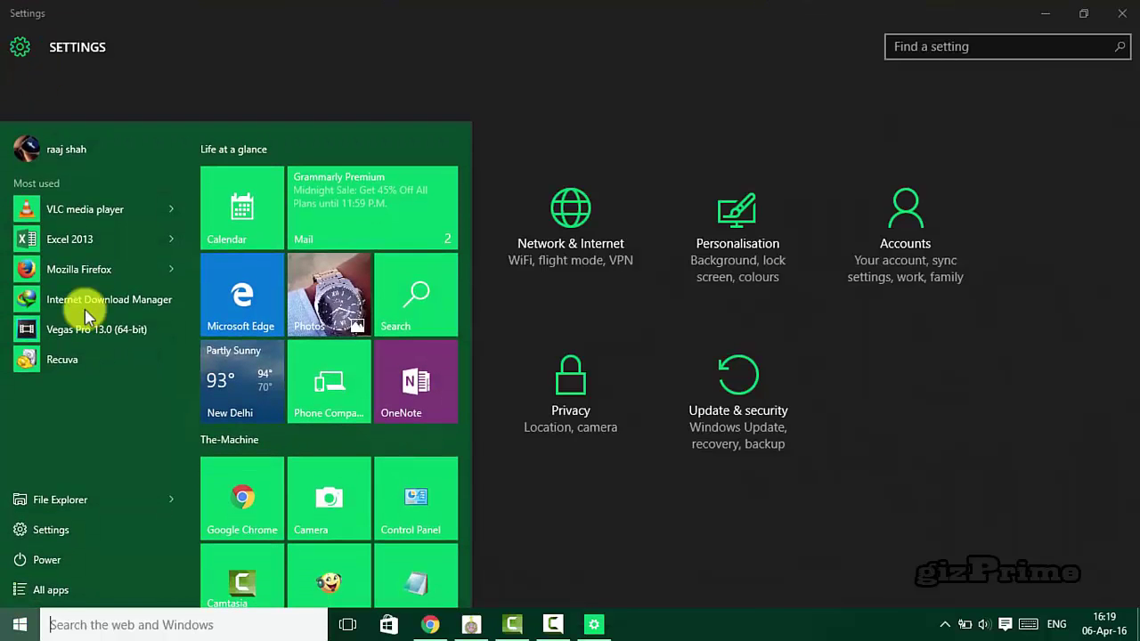
right_click(13, 626)
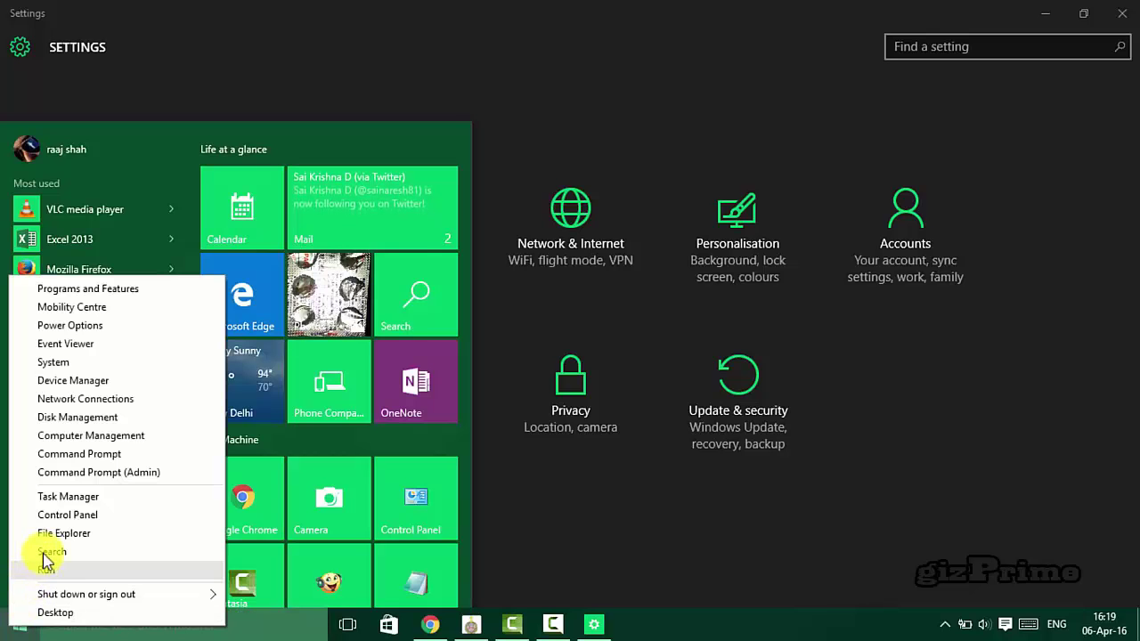
left_click(82, 516)
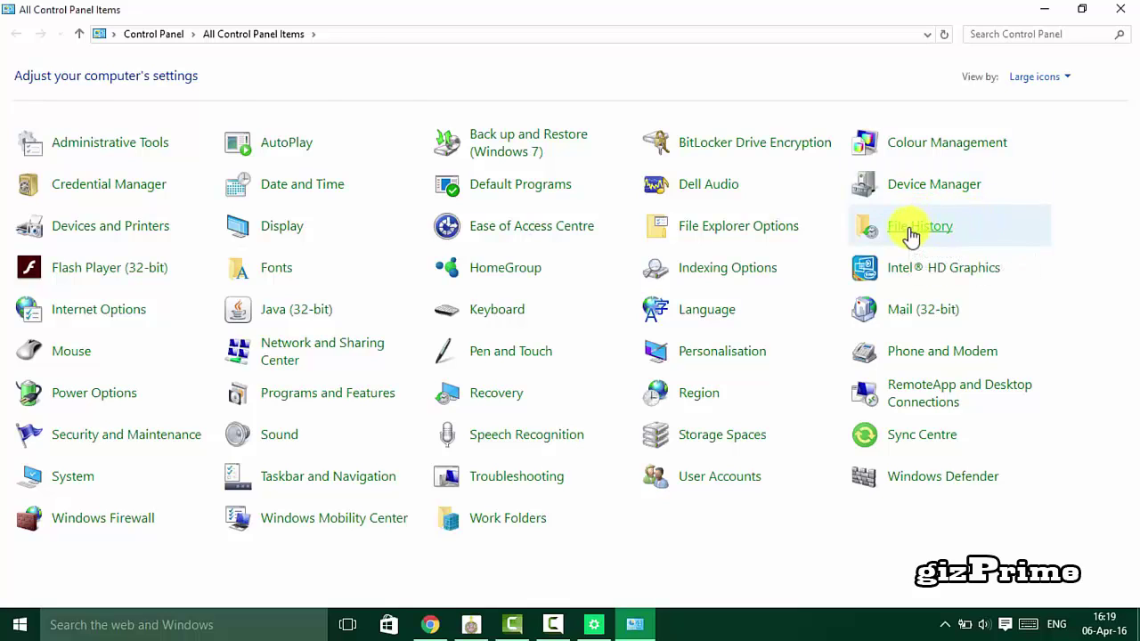
left_click(912, 230)
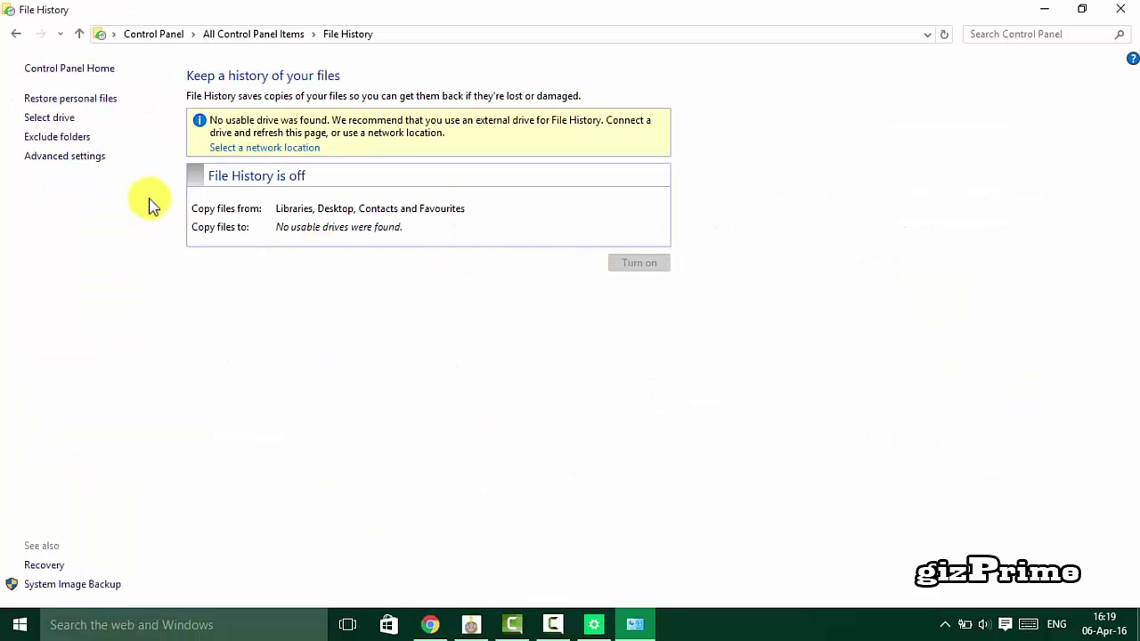
left_click(85, 168)
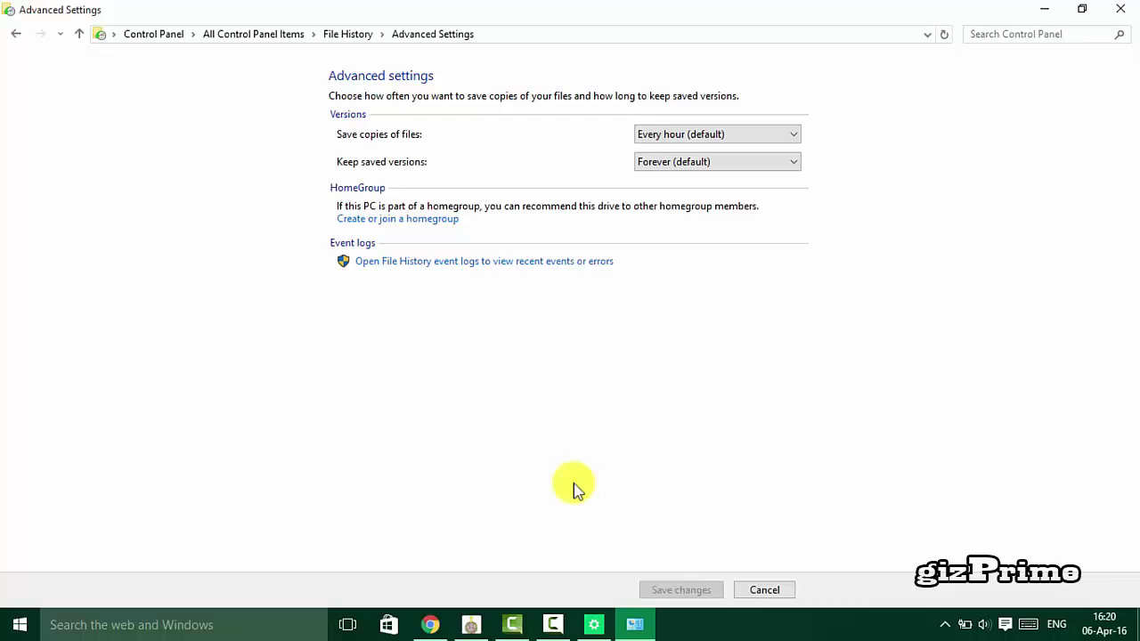
Review the available options for how often File History saves copies and how long it keeps saved versions
left_click(709, 135)
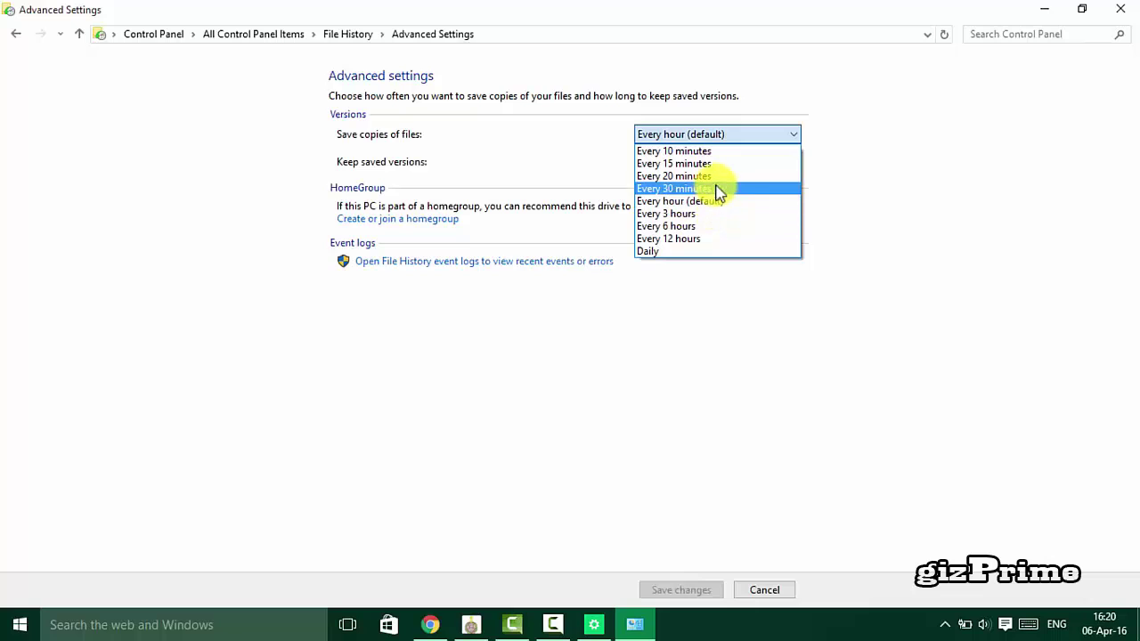
left_click(759, 137)
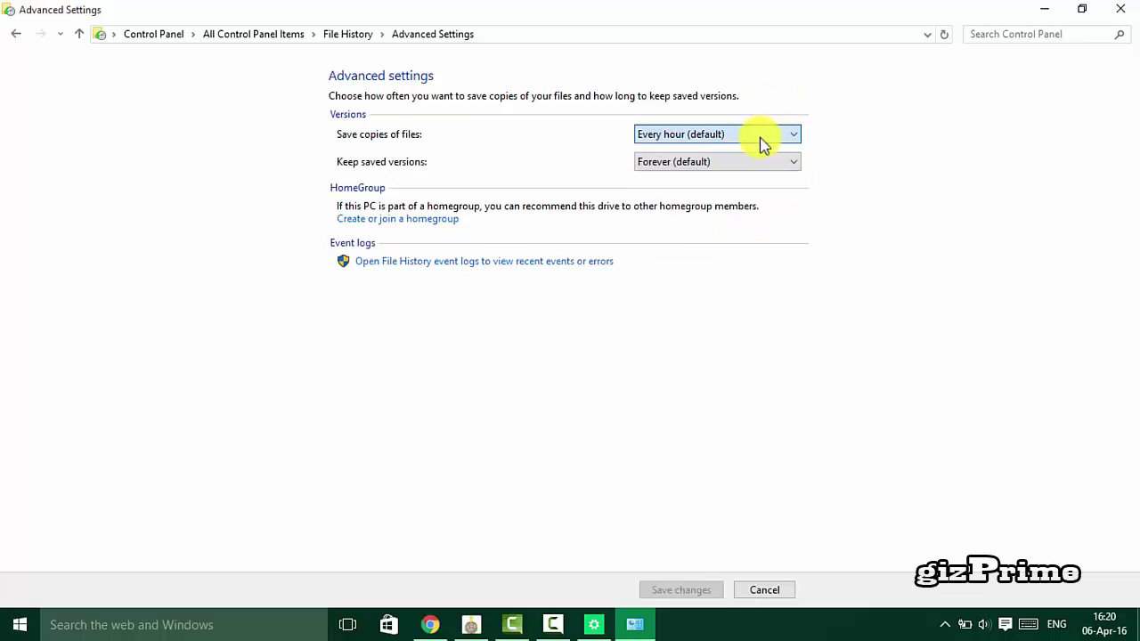
left_click(765, 170)
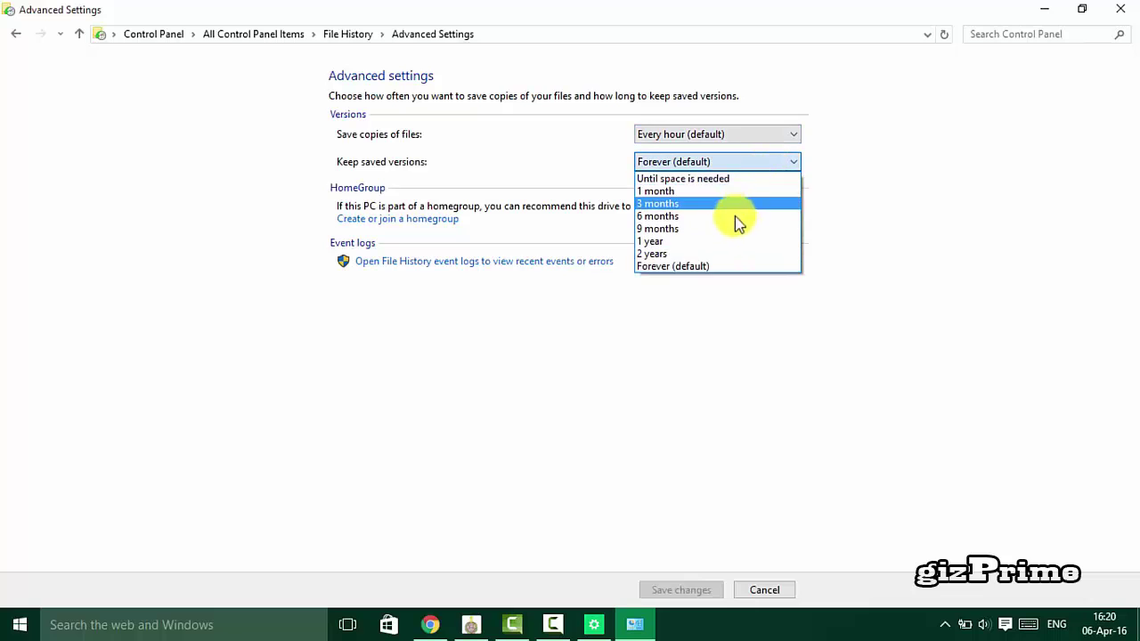
left_click(730, 164)
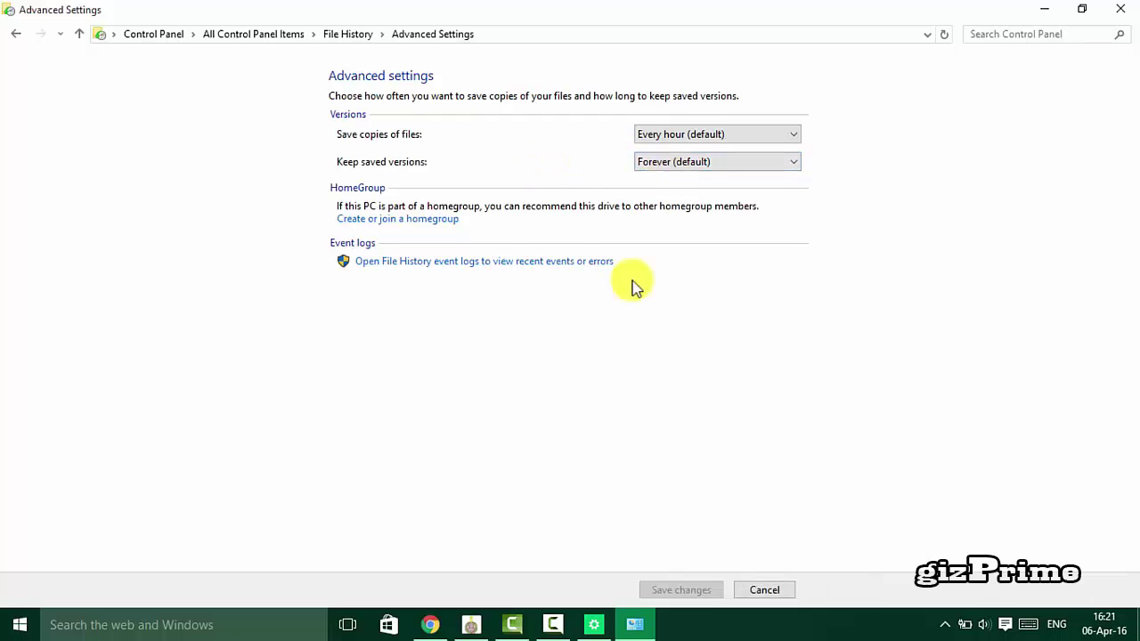
Try saving copies of files every 30 minutes, and restore the Every hour (default) interval
left_click(731, 135)
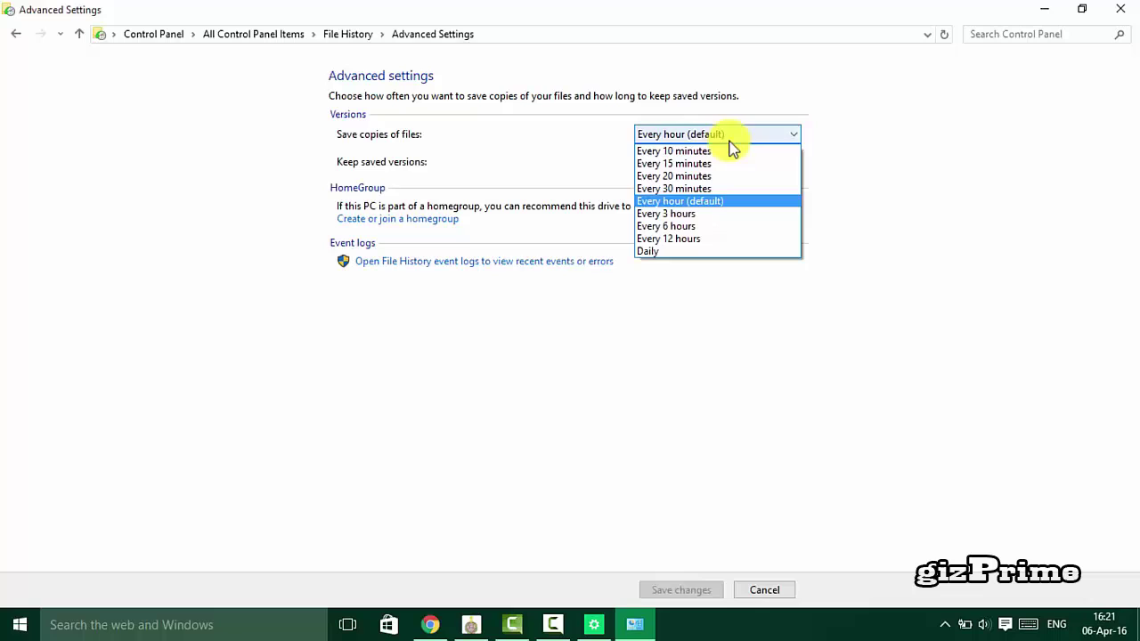
left_click(699, 189)
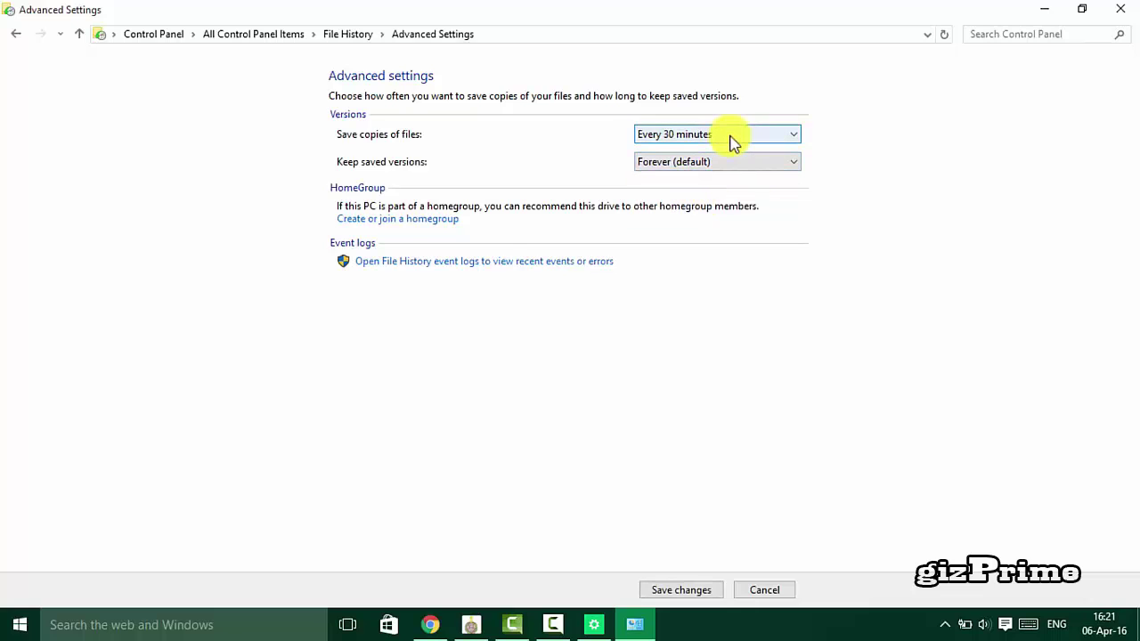
left_click(730, 135)
left_click(704, 189)
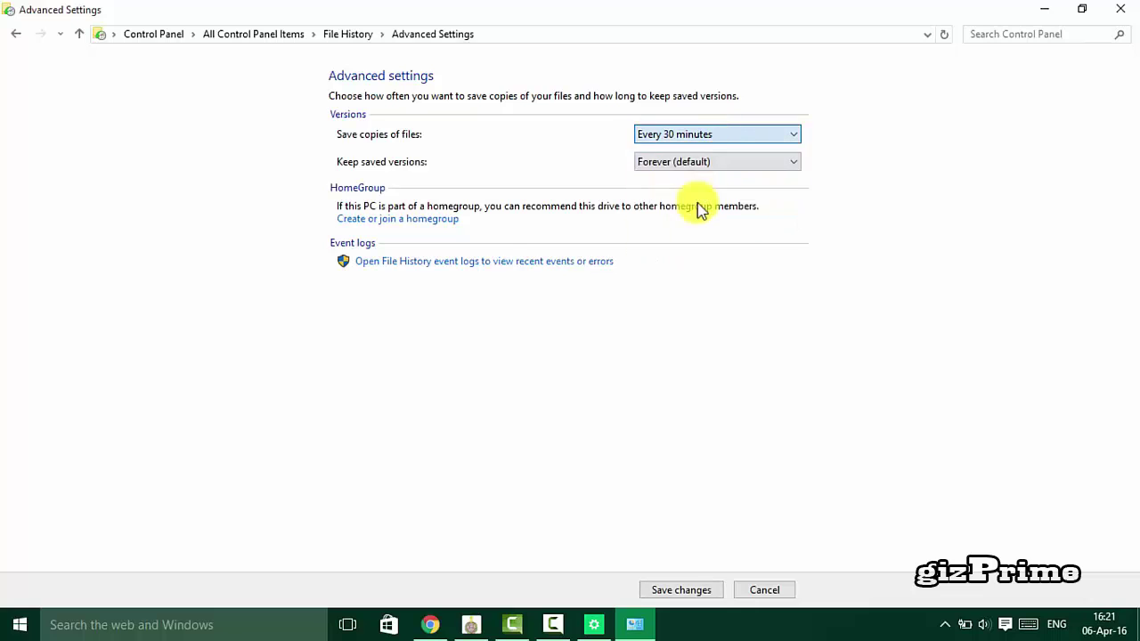
scroll(712, 187, "down", 1)
Try keeping saved versions Until space is needed, and restore the Forever (default) option
left_click(734, 163)
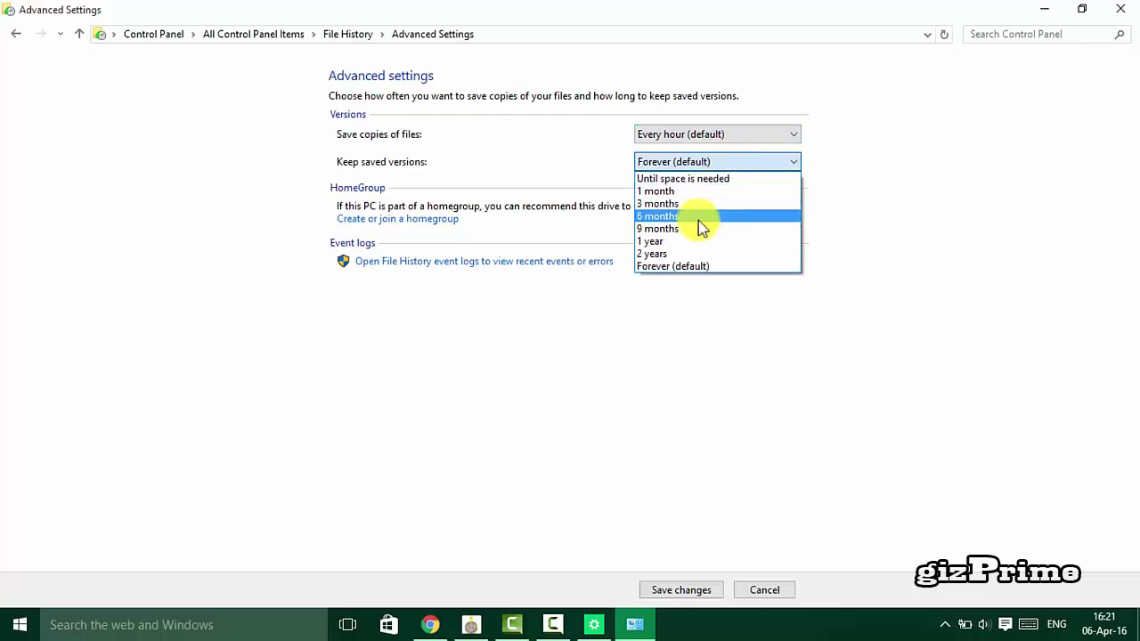
left_click(749, 183)
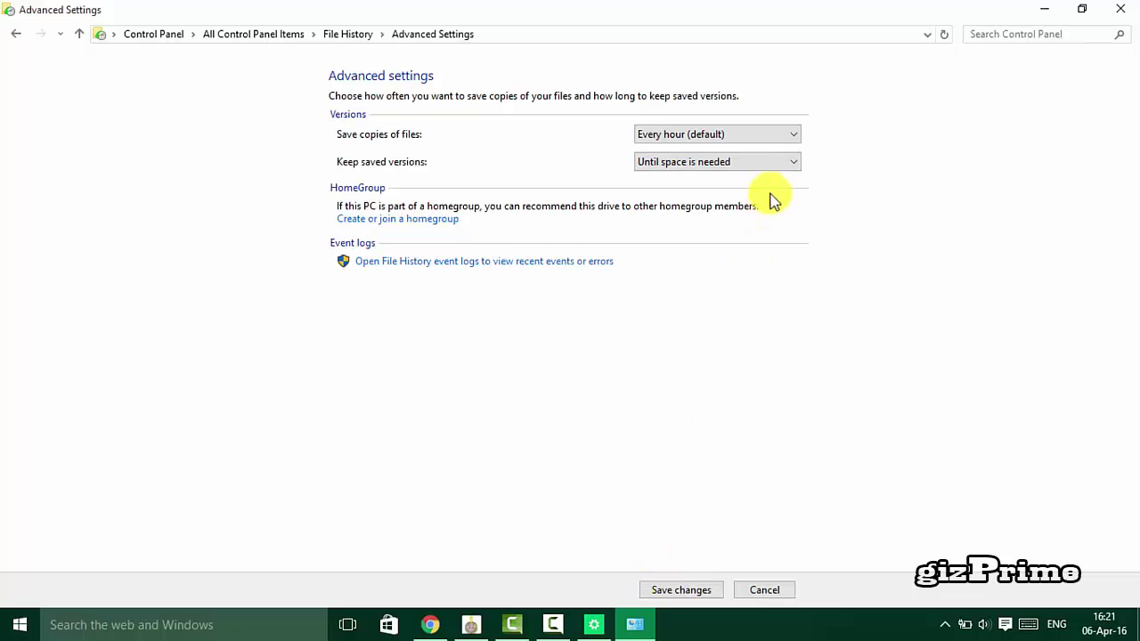
left_click(779, 164)
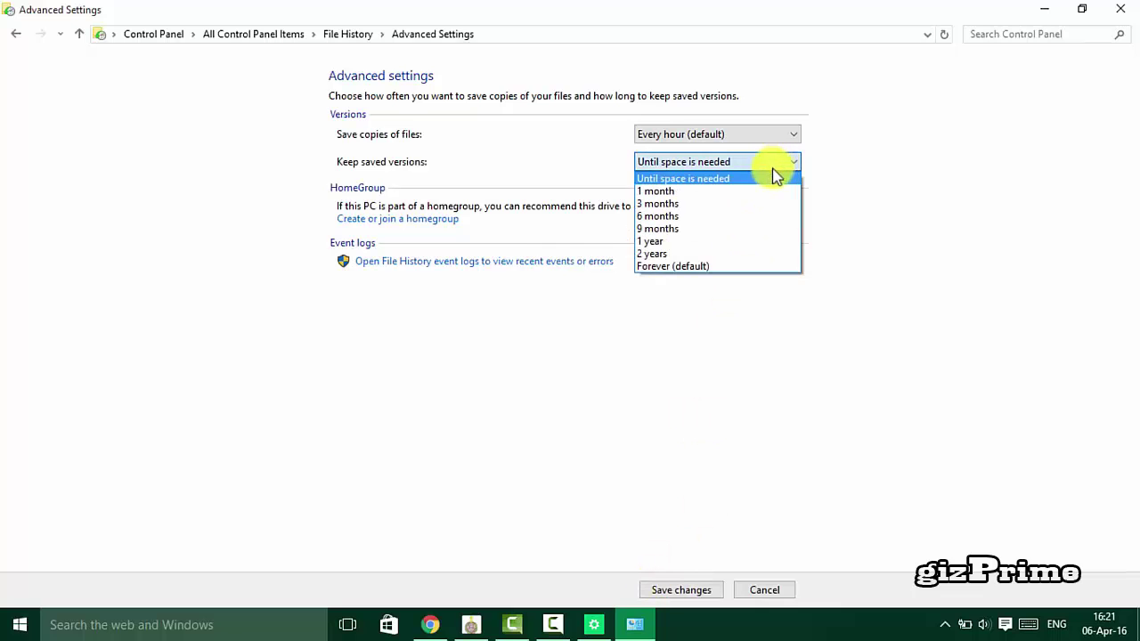
left_click(703, 267)
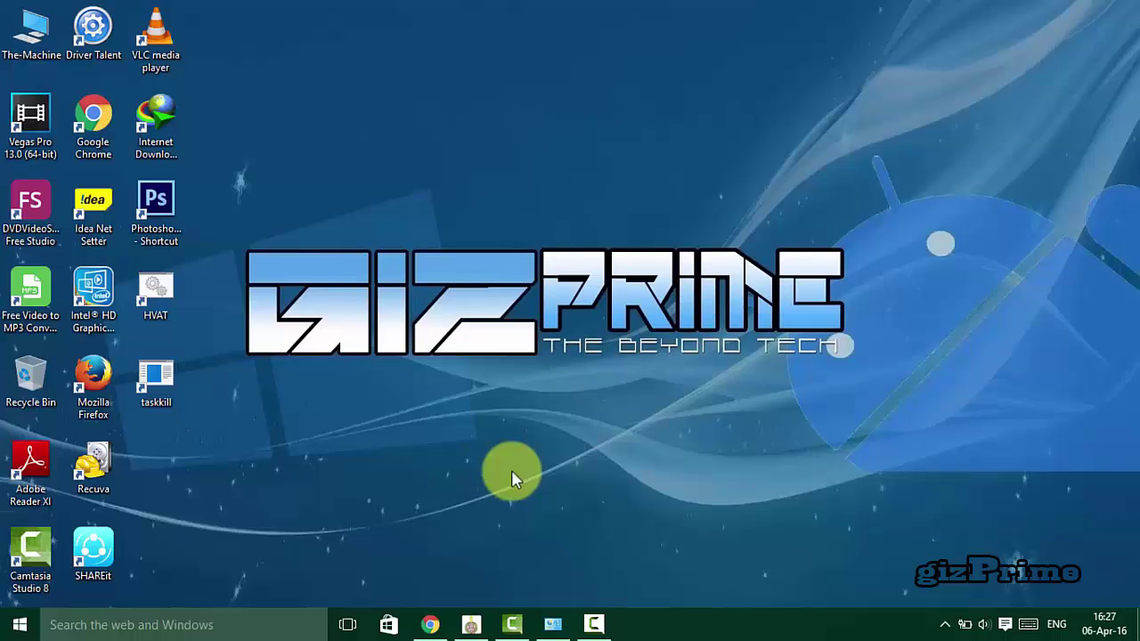
Open the Apps & features page of the Windows System settings
left_click(19, 624)
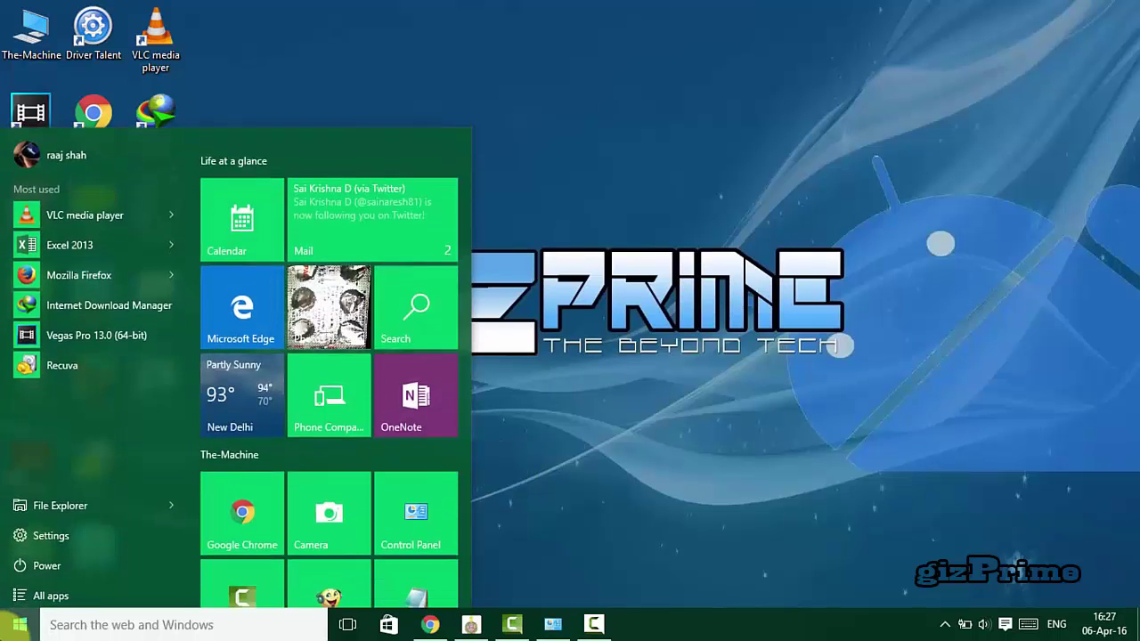
left_click(93, 534)
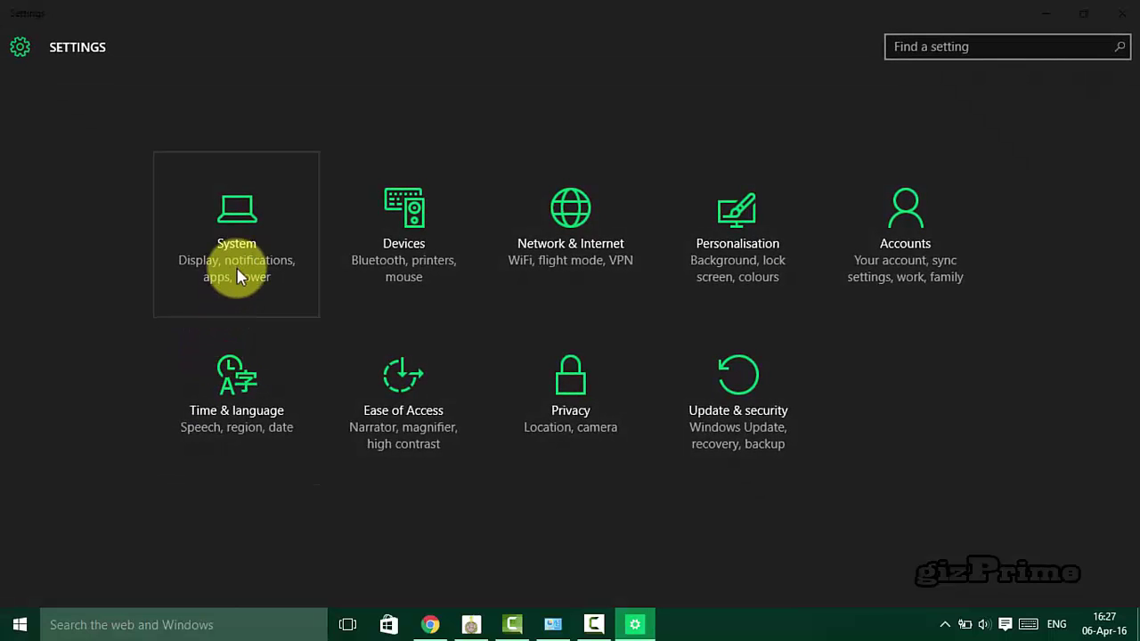
left_click(237, 276)
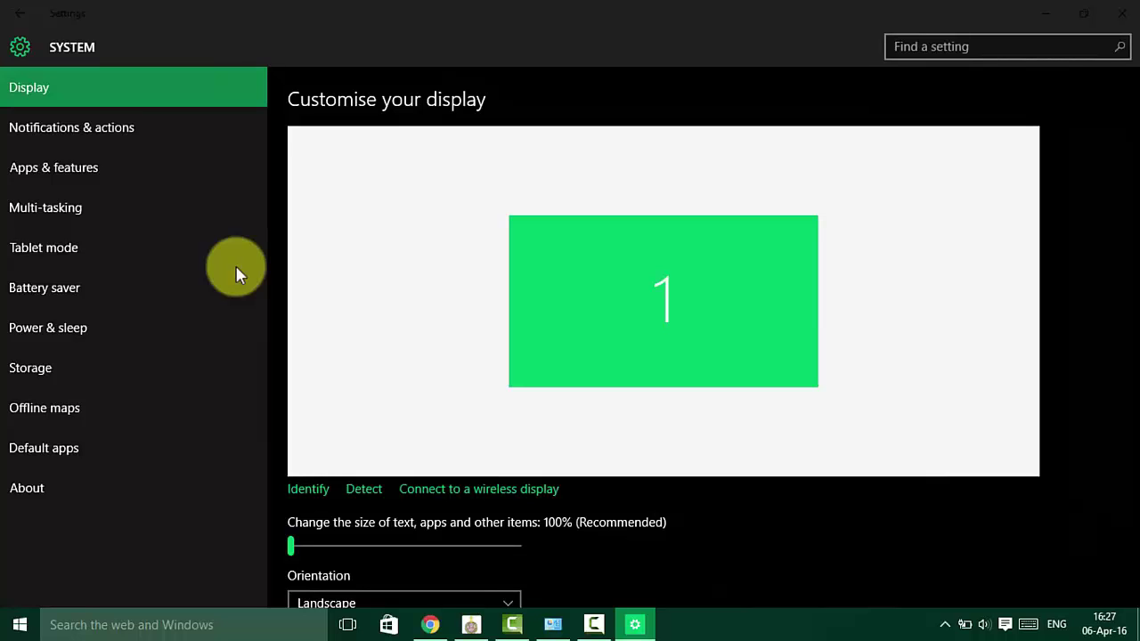
left_click(131, 167)
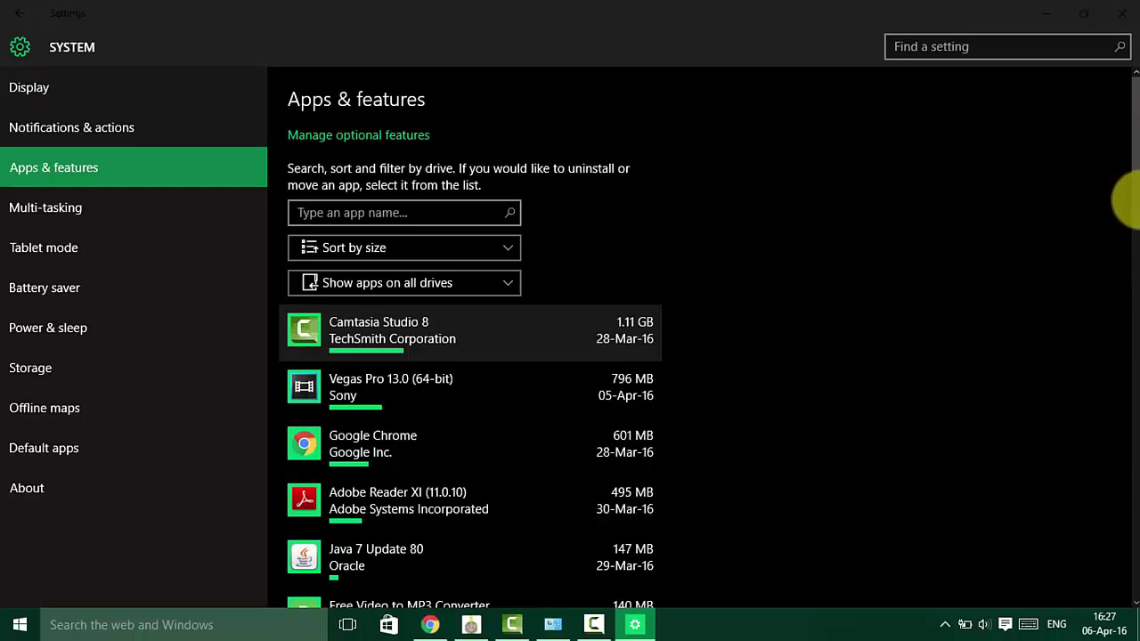
Uninstall the Idea Mobile Broadband app found further down the list of installed apps
scroll(1124, 142, "down", 5)
scroll(1129, 214, "down", 3)
left_click_drag(1133, 218, 1131, 346)
left_click(477, 272)
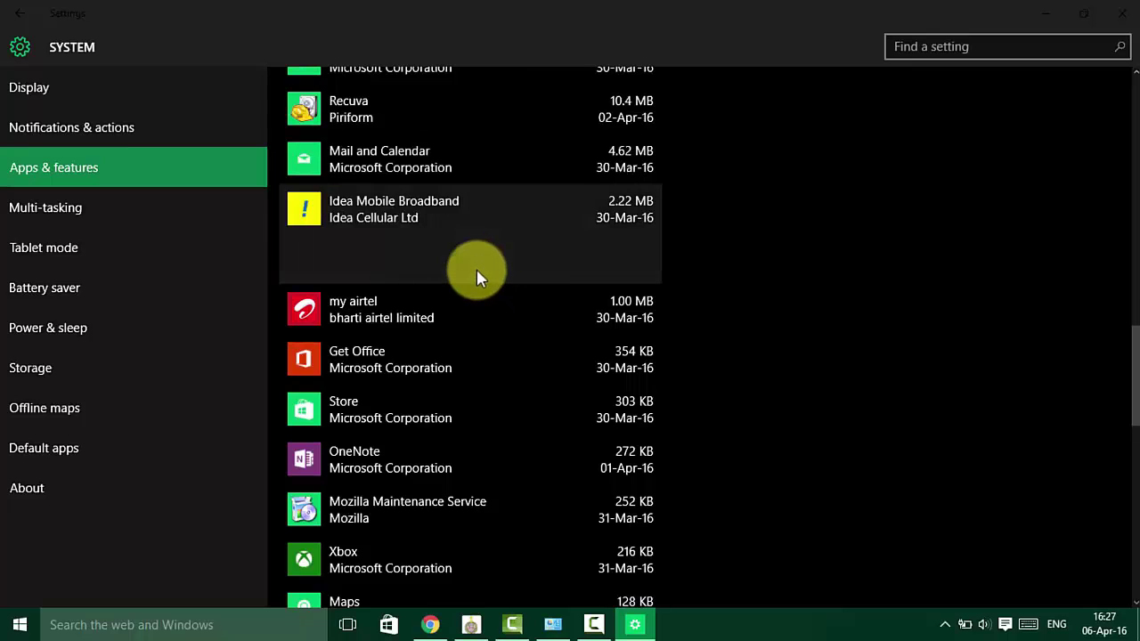
left_click(632, 275)
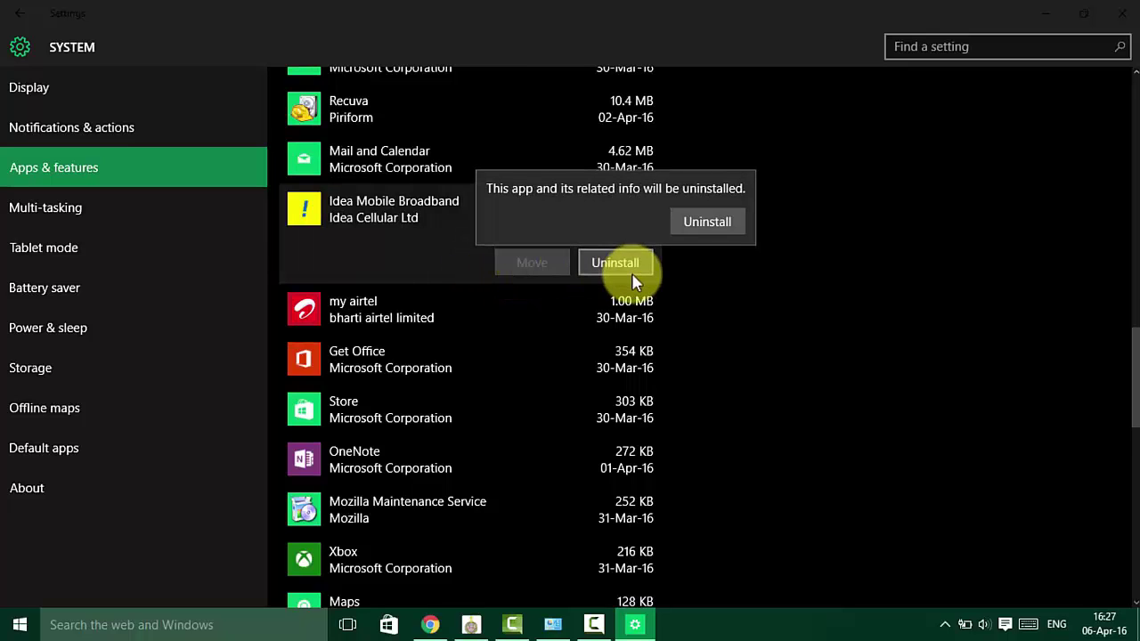
left_click(712, 222)
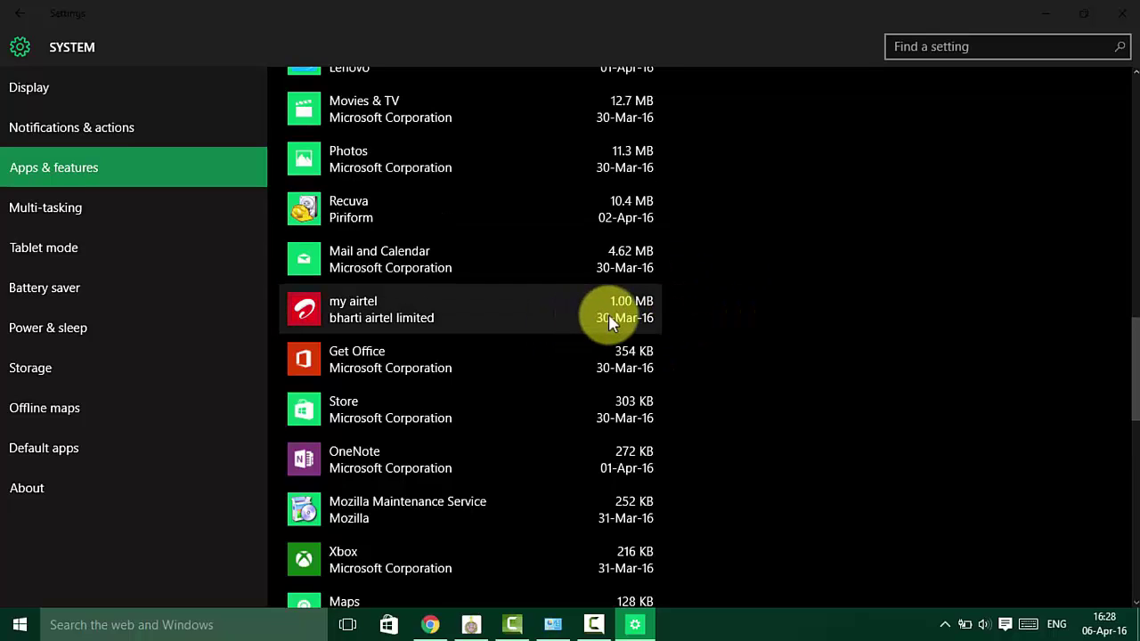
Uninstall the my airtel app, and return to the beginning of the installed apps list
left_click(612, 322)
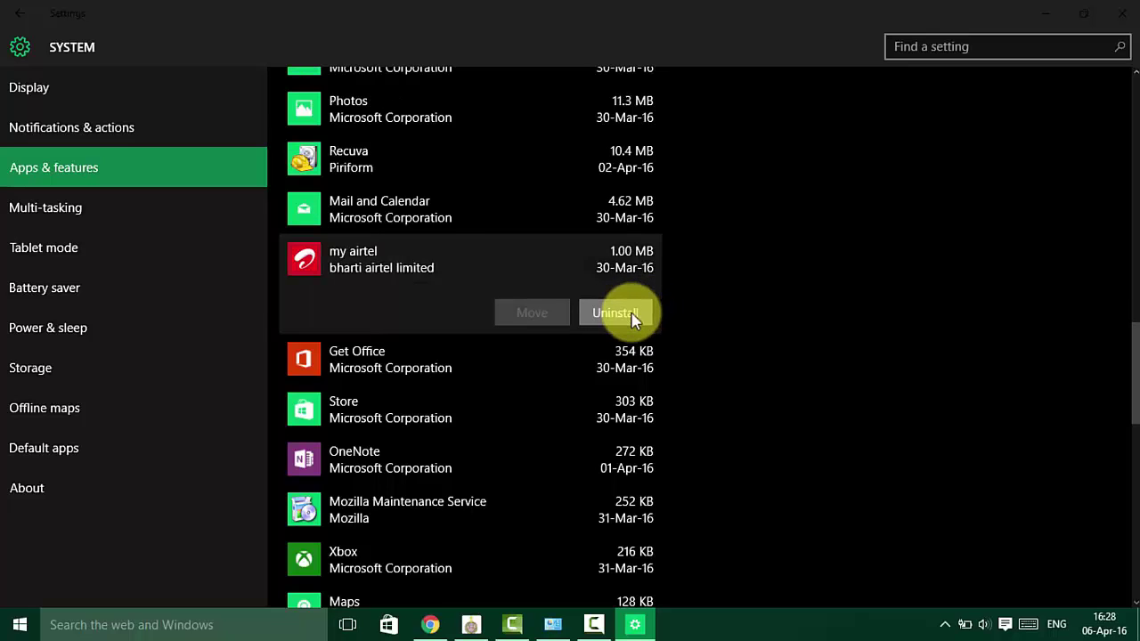
left_click(632, 317)
left_click(705, 272)
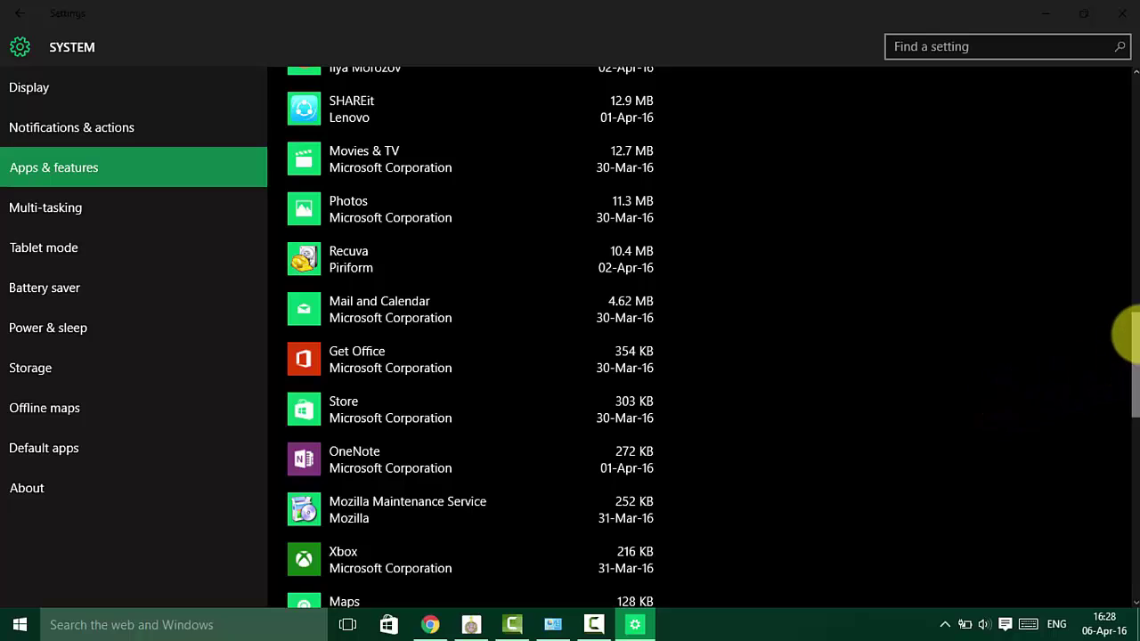
left_click_drag(1131, 341, 1095, 92)
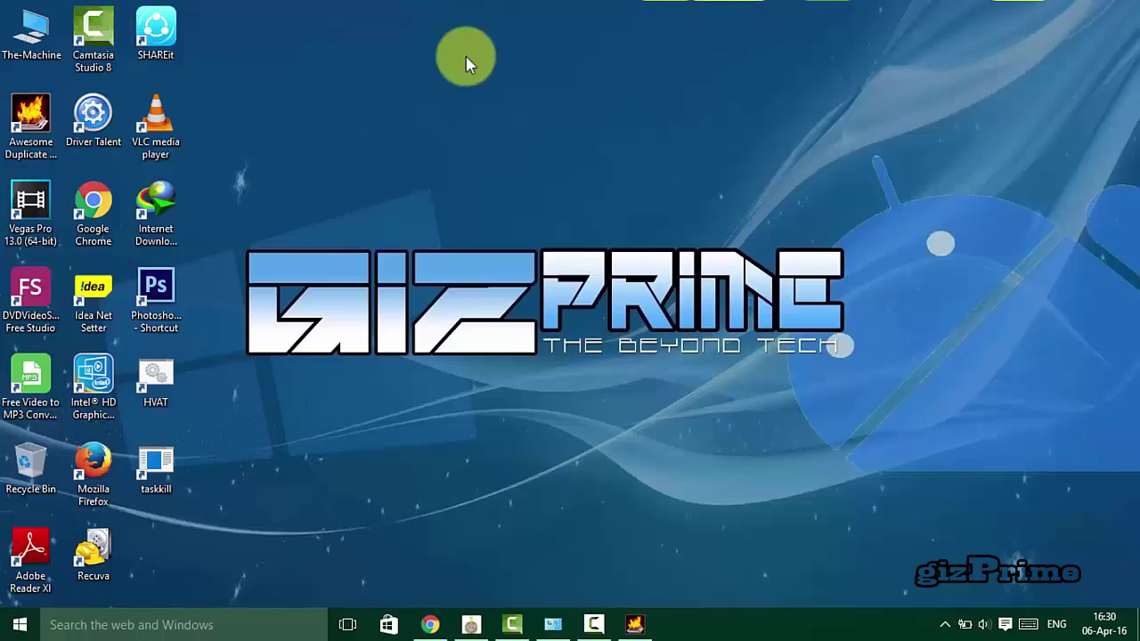
right_click(466, 51)
left_click(510, 106)
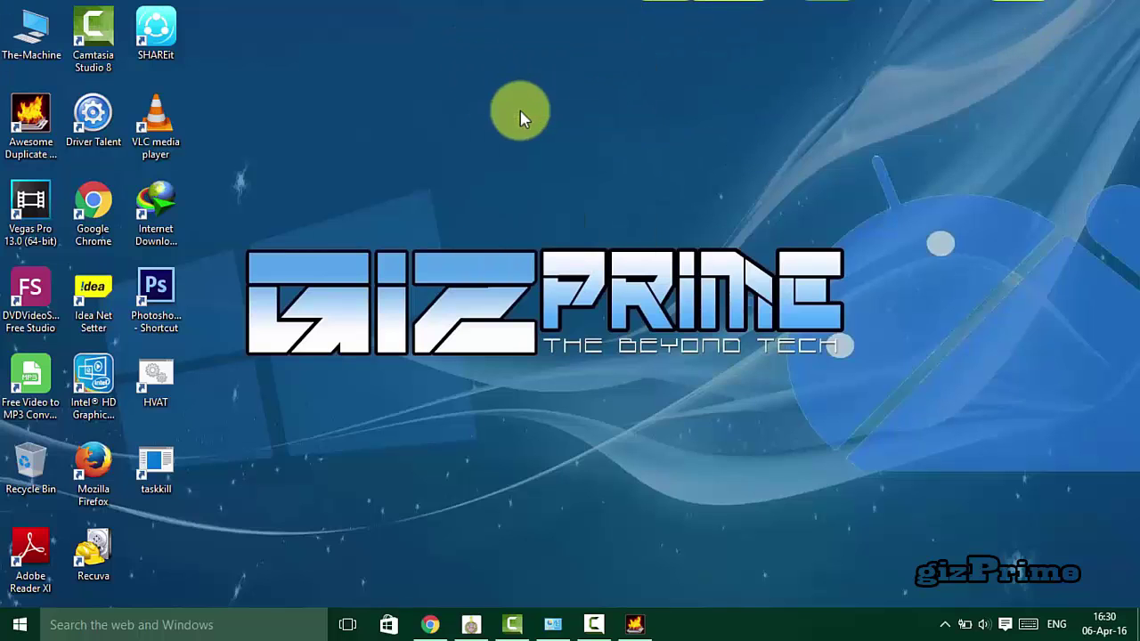
right_click(202, 157)
left_click(297, 212)
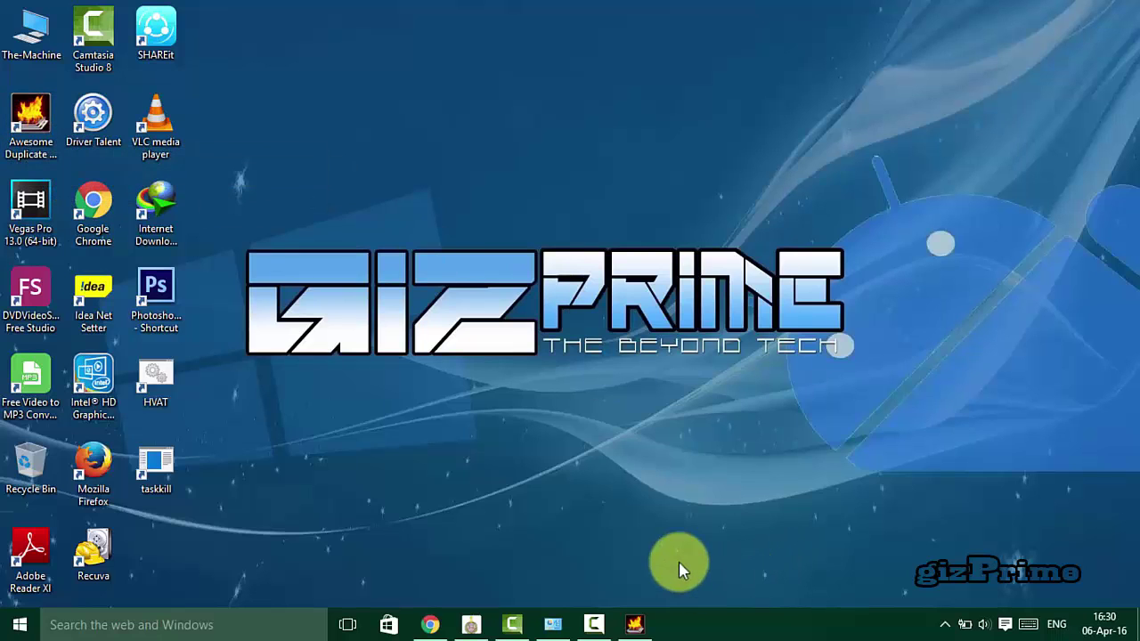
Switch to Awesome Duplicate Photo Finder and try to start a duplicate search without adding any folders
left_click(634, 626)
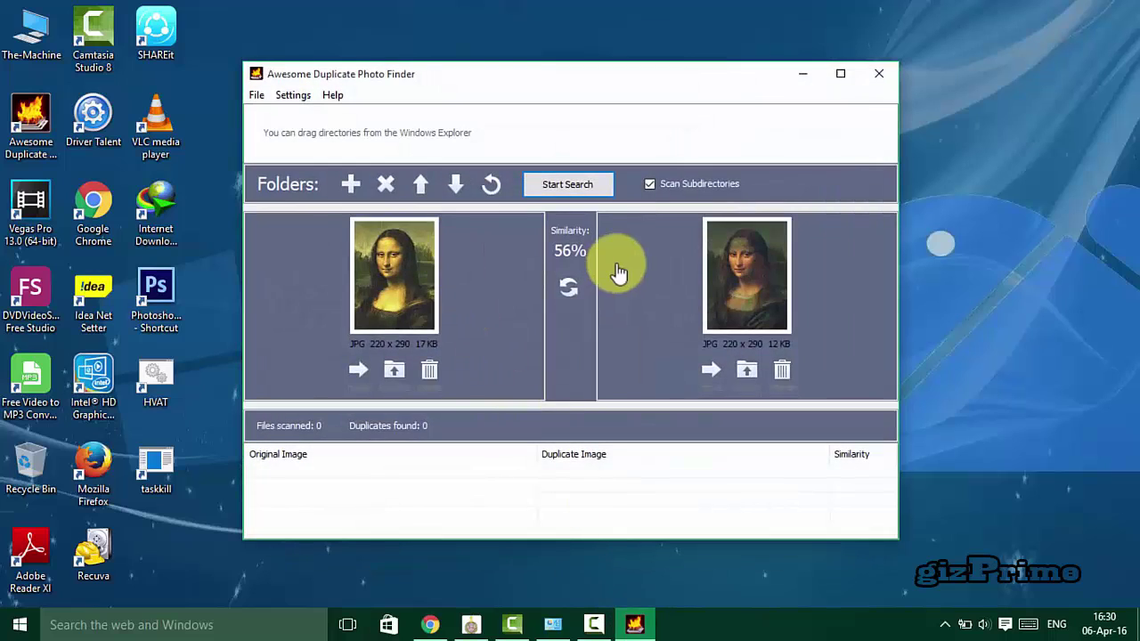
left_click(569, 189)
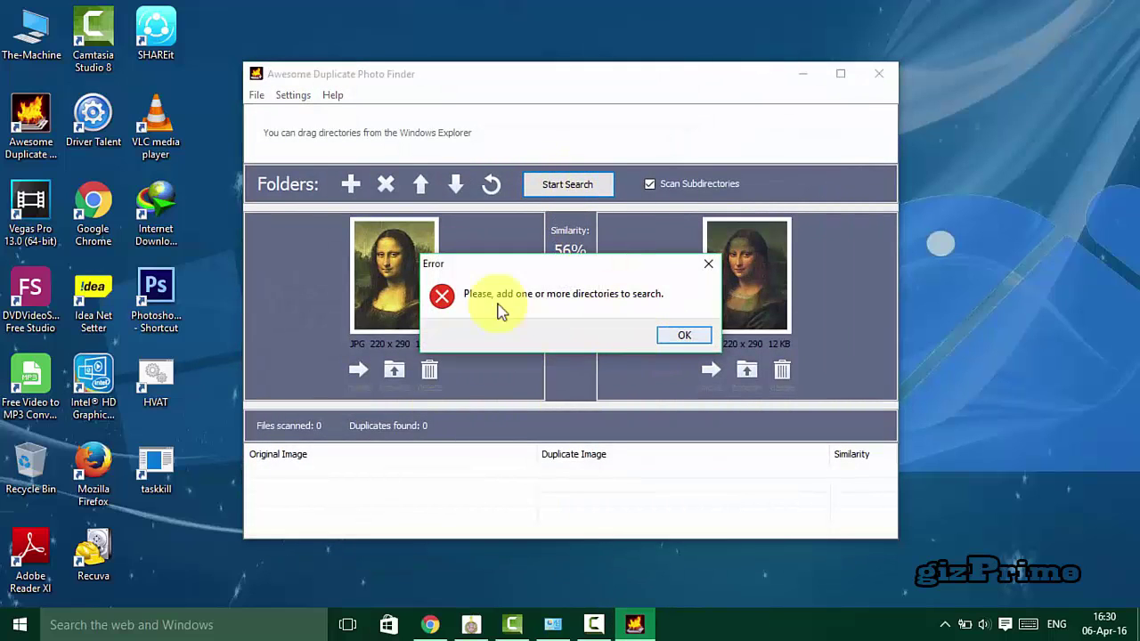
left_click(684, 337)
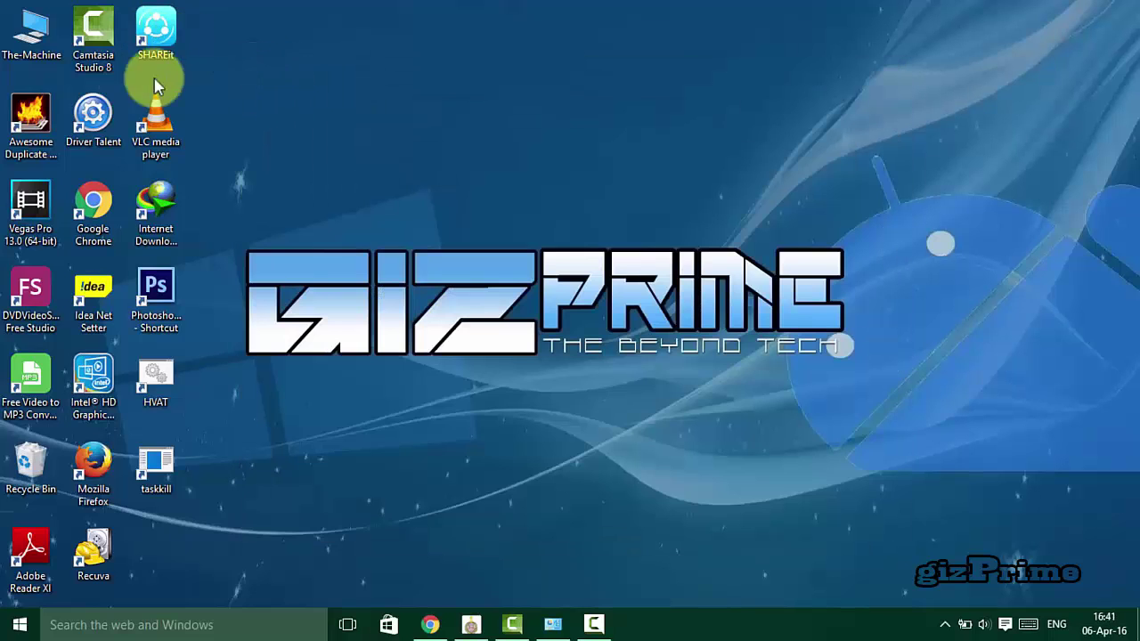
Open The-Machine in File Explorer and show the properties of Local Disk (C:)
double_click(30, 49)
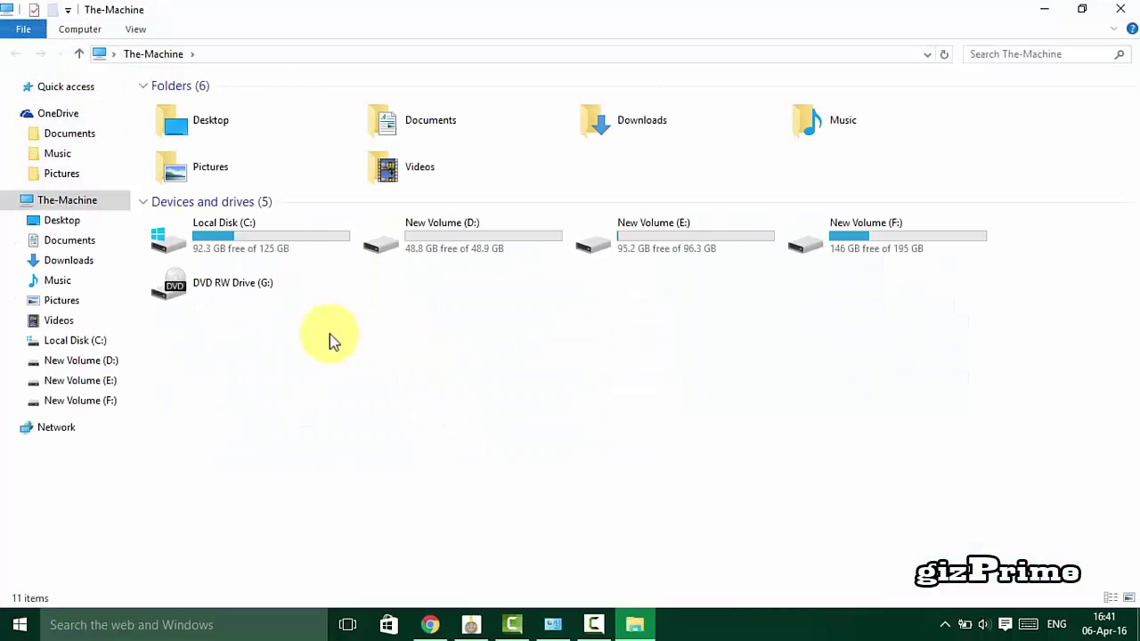
left_click(265, 241)
right_click(260, 238)
left_click(330, 482)
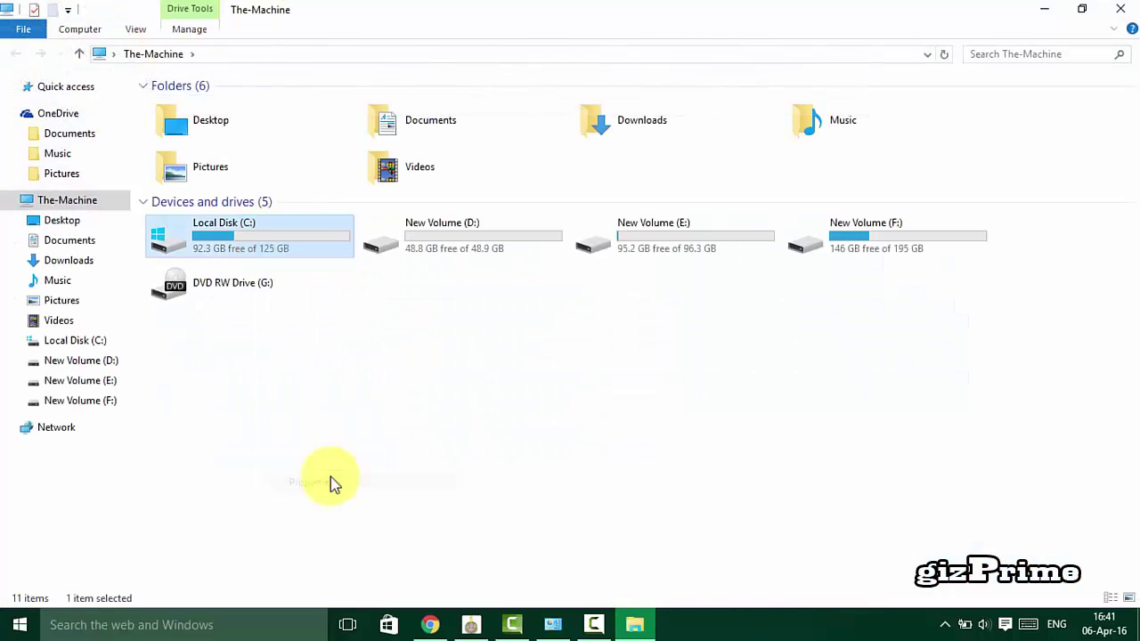